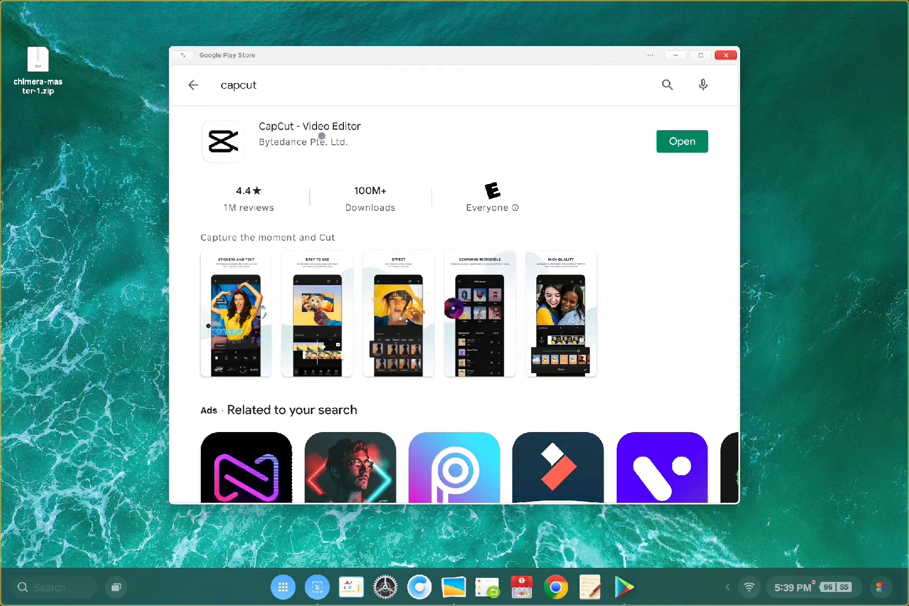
# - Open CapCut from its Play Store page and check the 8-second and 6-second source clips in the Gallery
pyautogui.click(684, 143)
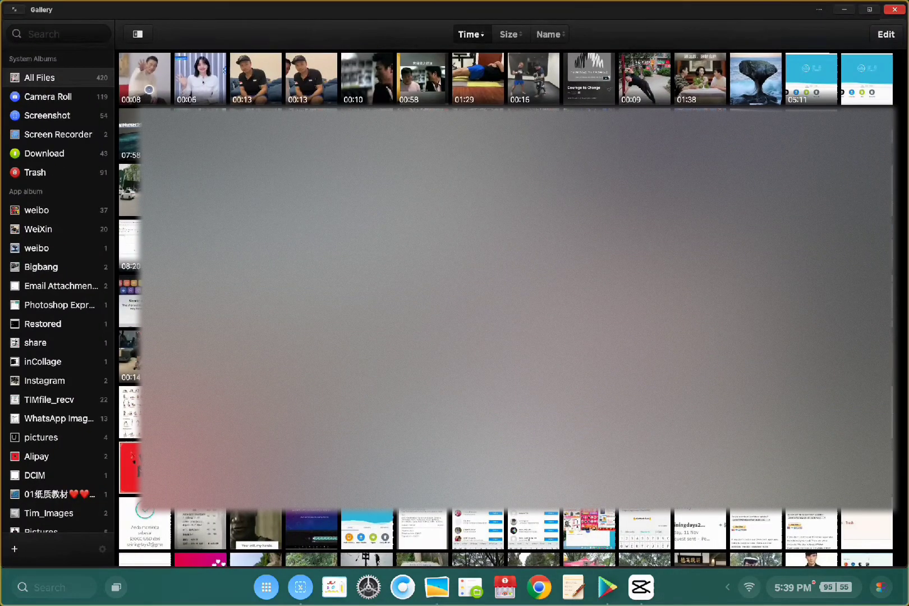
pyautogui.click(150, 89)
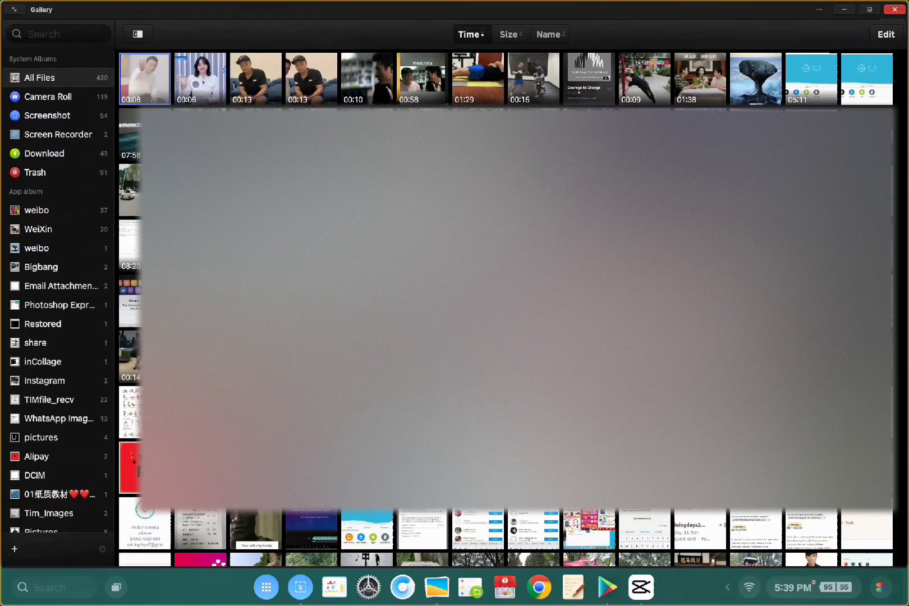
pyautogui.click(199, 87)
pyautogui.click(155, 81)
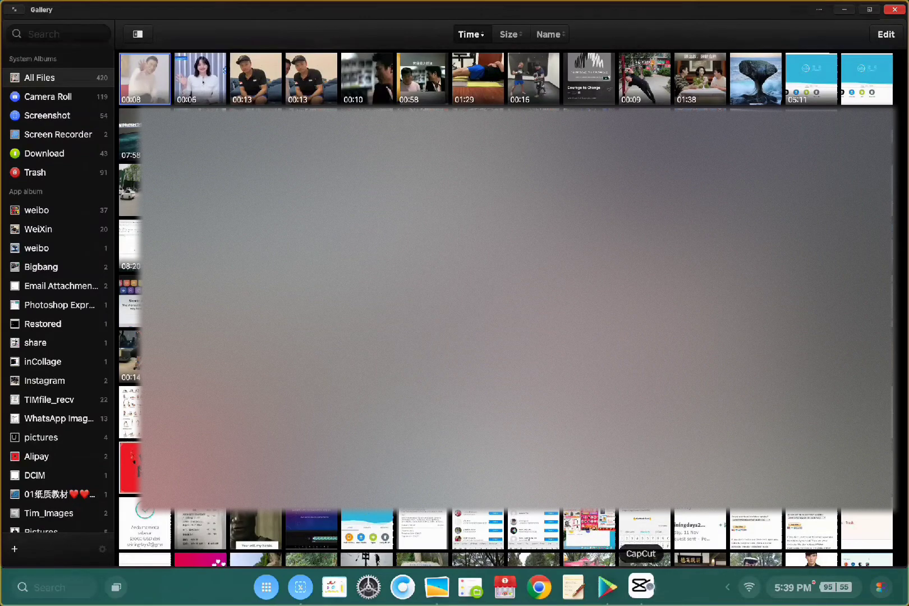
# - Switch to CapCut, add the 6-second clip of the woman as the main video and the 8-second clip of the man as an overlay
pyautogui.click(641, 587)
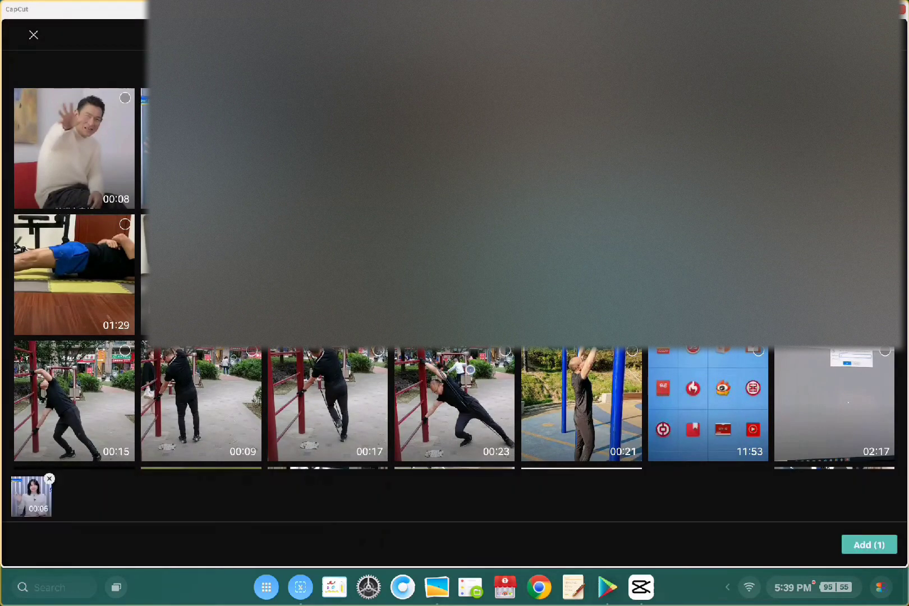
pyautogui.click(854, 546)
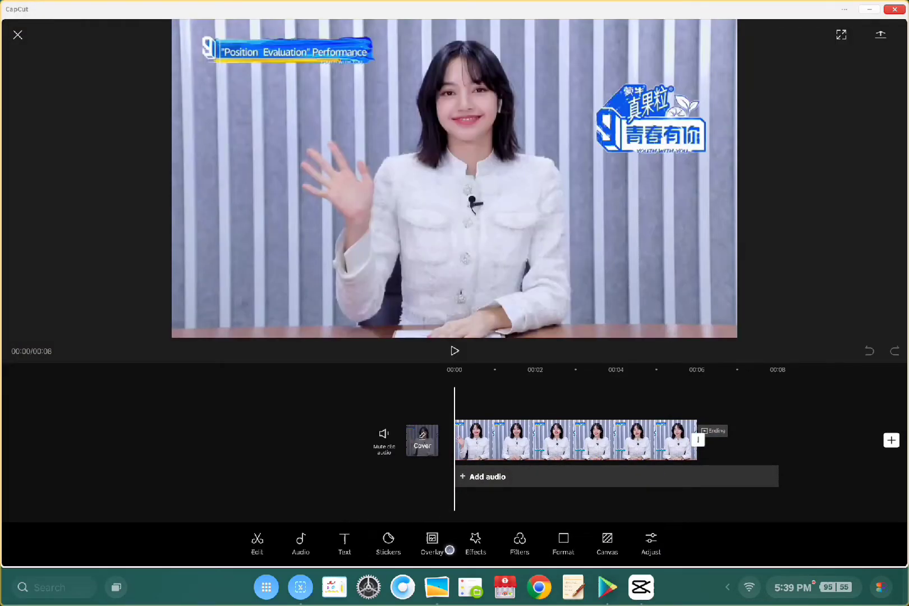
pyautogui.click(433, 539)
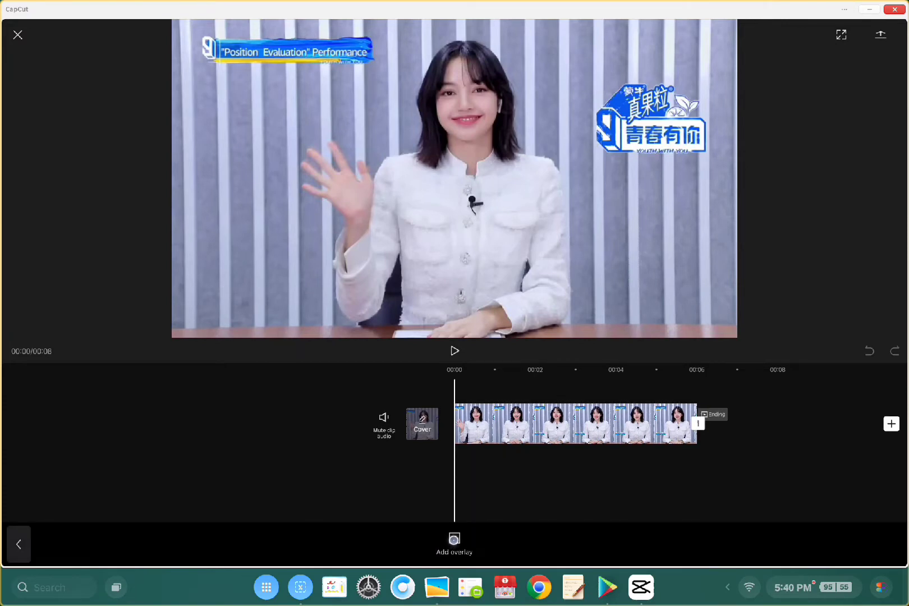
pyautogui.click(454, 539)
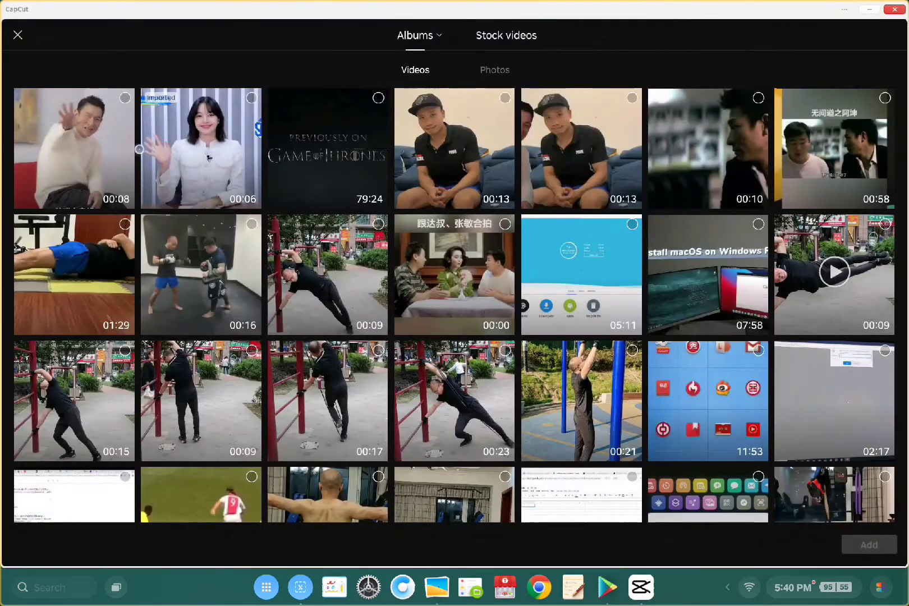
pyautogui.click(123, 100)
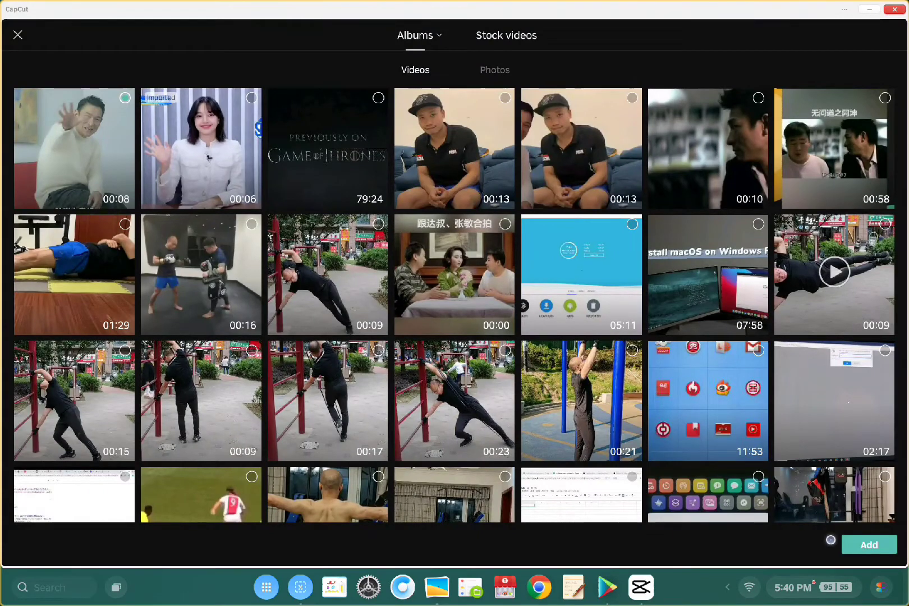
pyautogui.click(864, 544)
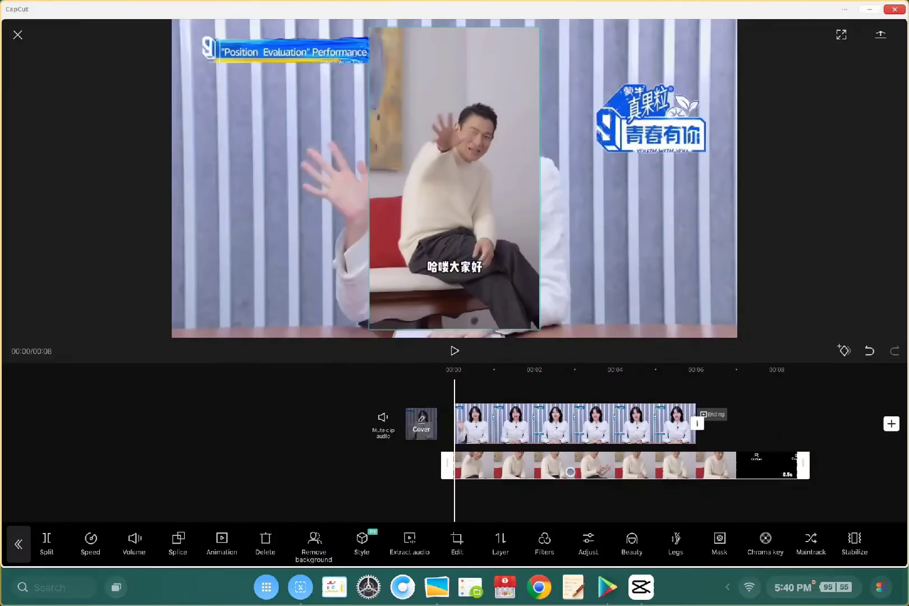
# - Remove the overlay clip's background, then enlarge the man and place him beside the woman at the left of the frame
pyautogui.click(318, 550)
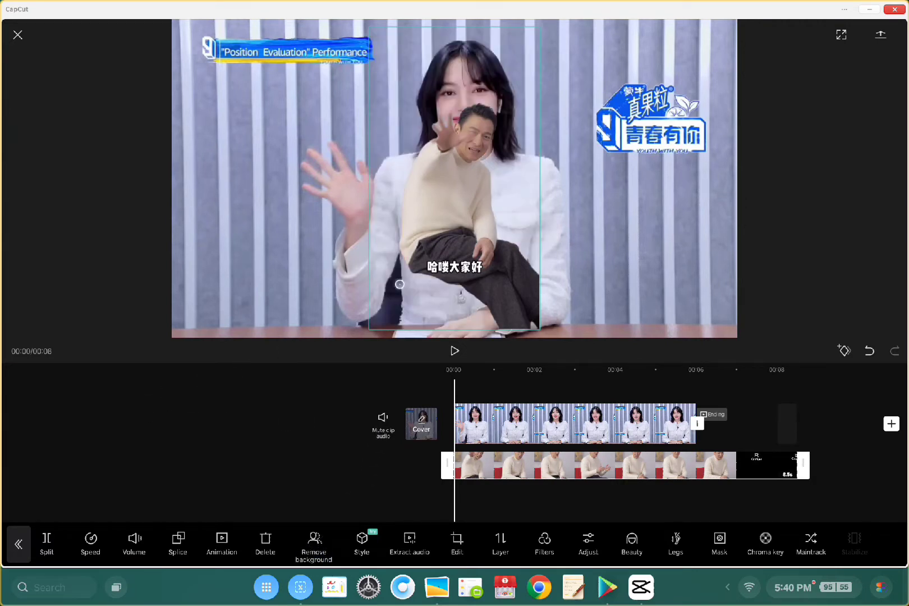
pyautogui.moveTo(442, 225); pyautogui.dragTo(227, 217)
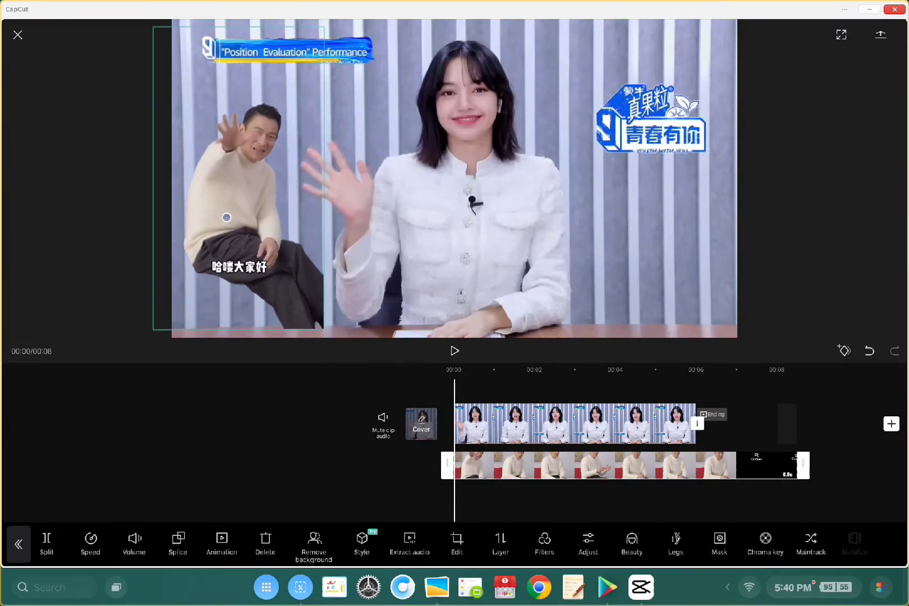
pyautogui.scroll(5, 227, 217)
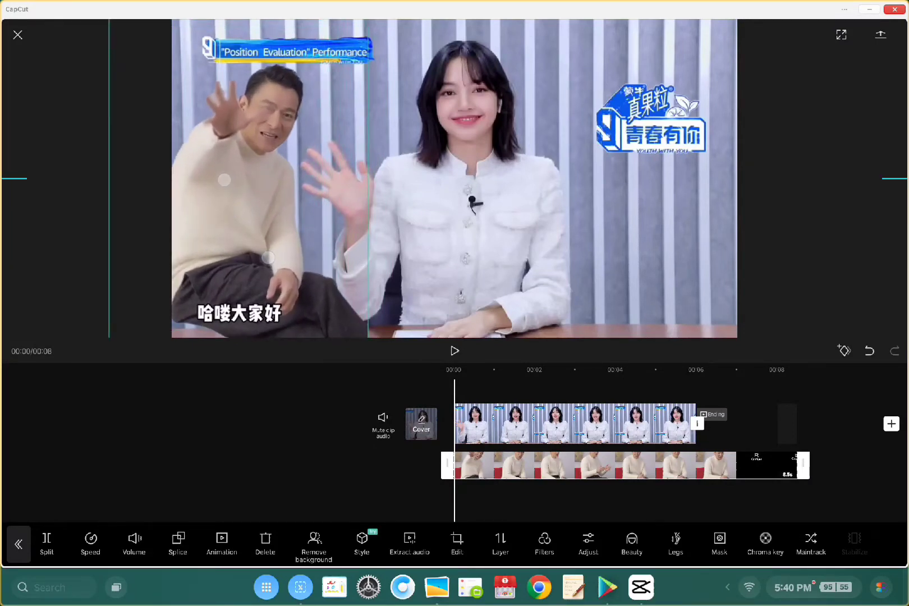
pyautogui.scroll(5, 236, 246)
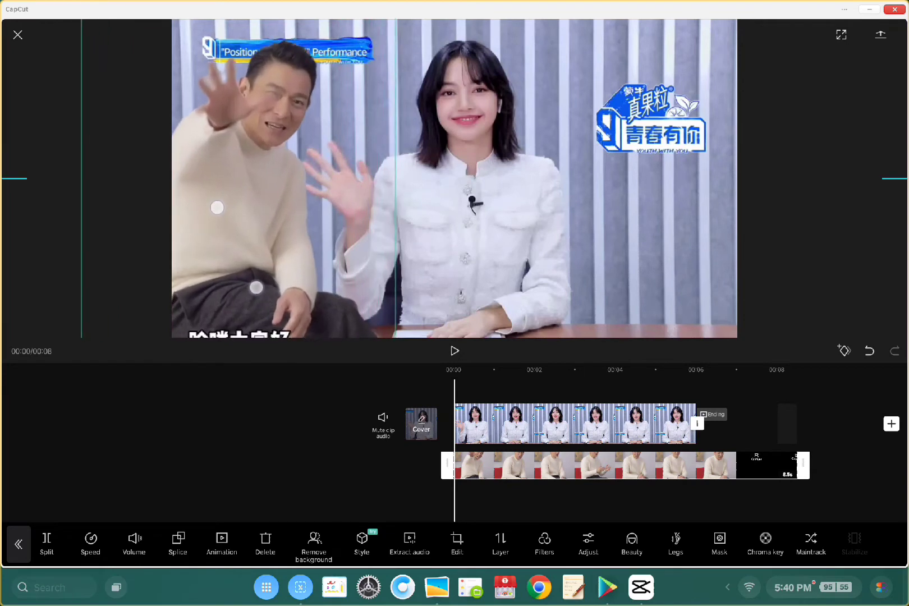
pyautogui.scroll(1, 236, 253)
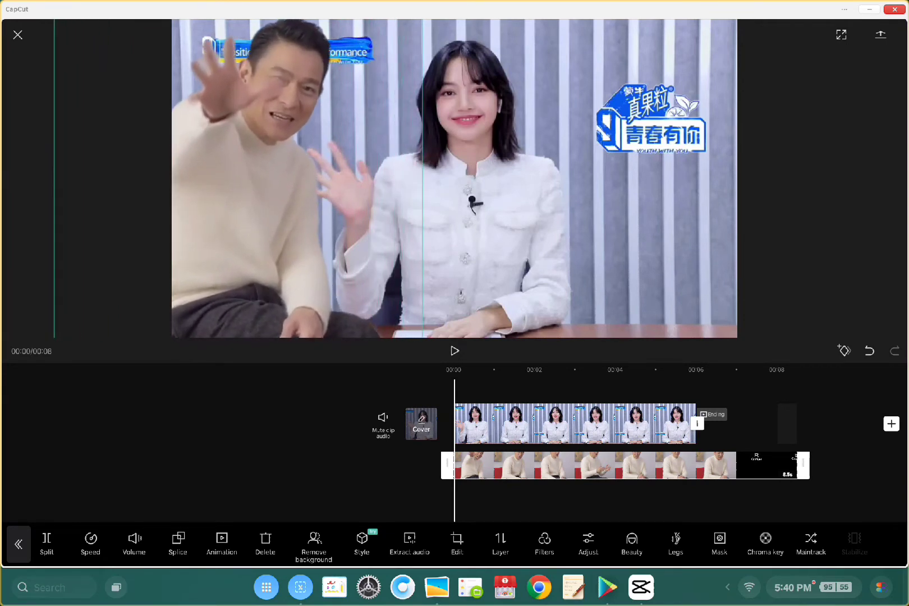
pyautogui.moveTo(236, 248); pyautogui.dragTo(224, 263)
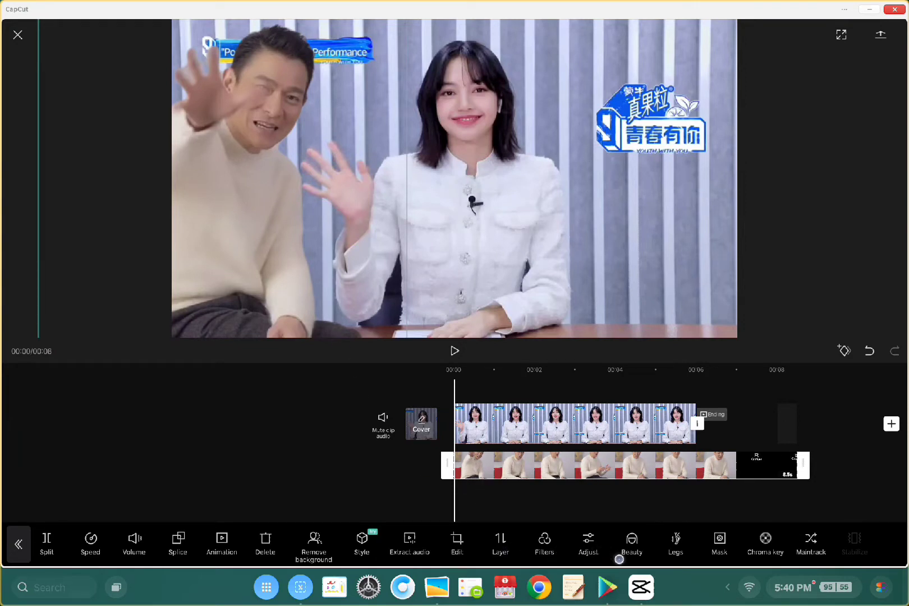
# - Apply a Split mask to the overlay with its line at the table's edge, preview it and leave the overlay editing
pyautogui.click(720, 538)
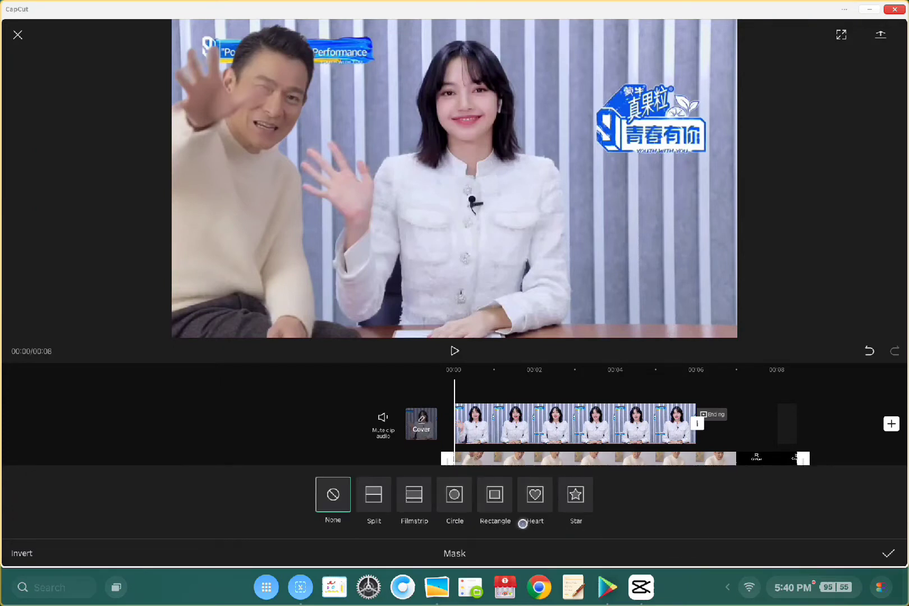
pyautogui.click(375, 495)
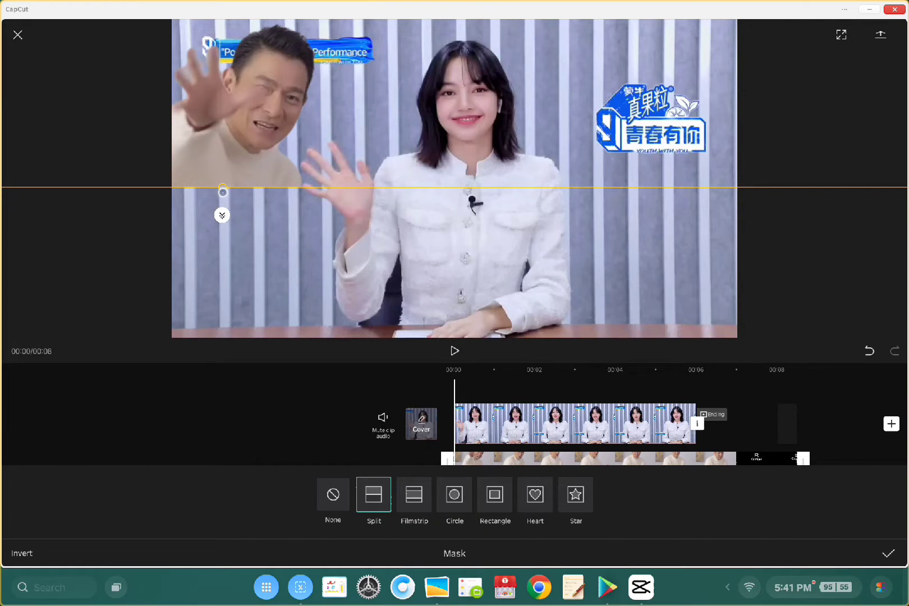
pyautogui.moveTo(222, 194); pyautogui.dragTo(211, 331)
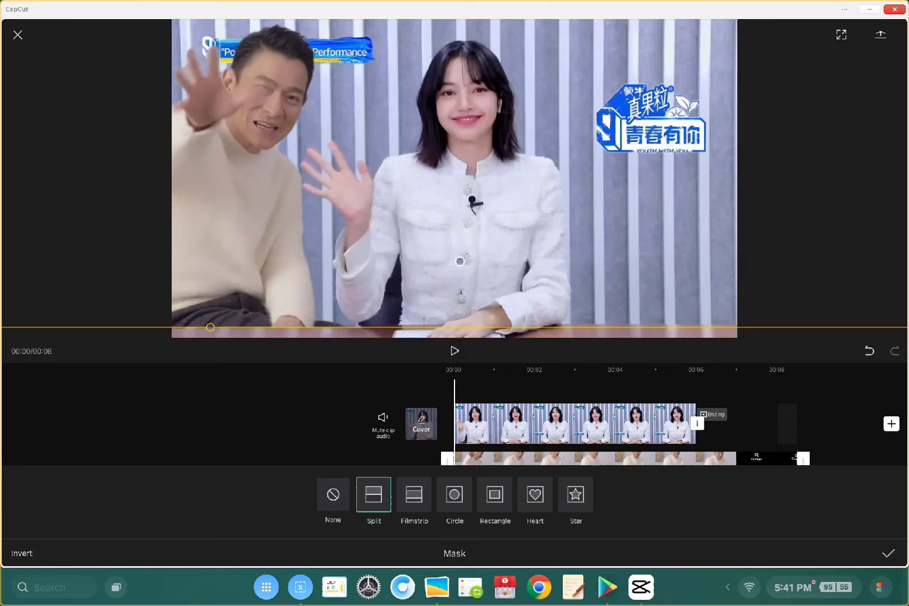
pyautogui.click(453, 352)
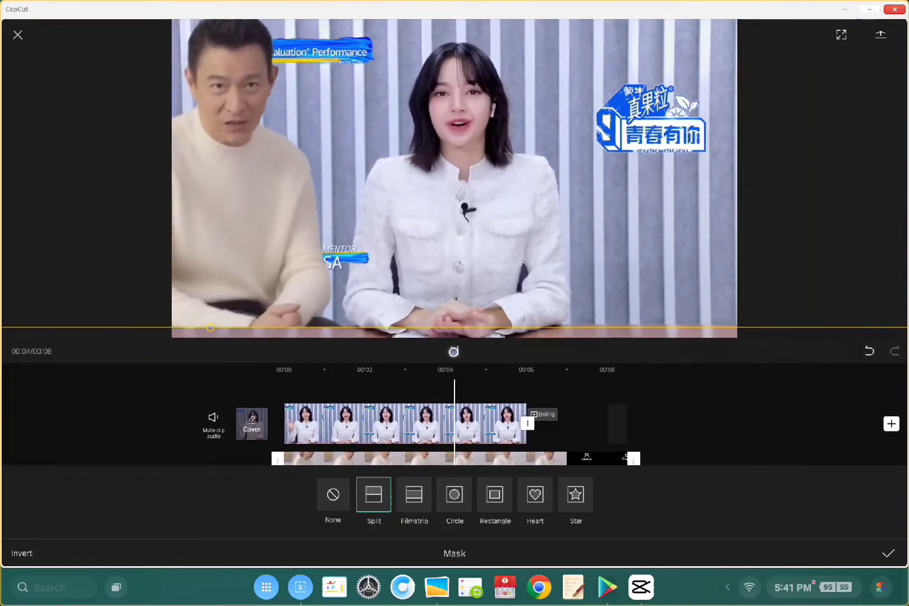
pyautogui.click(454, 352)
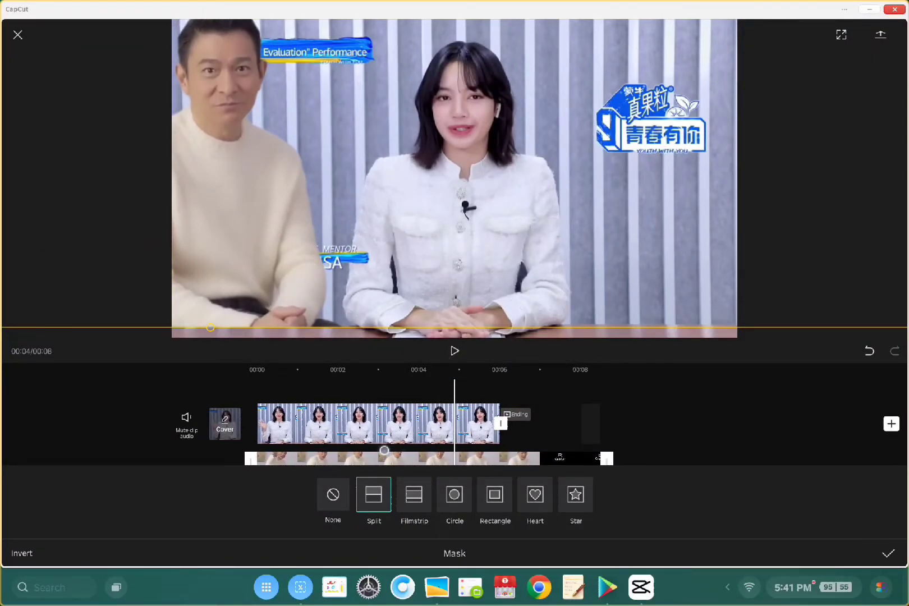
pyautogui.click(372, 459)
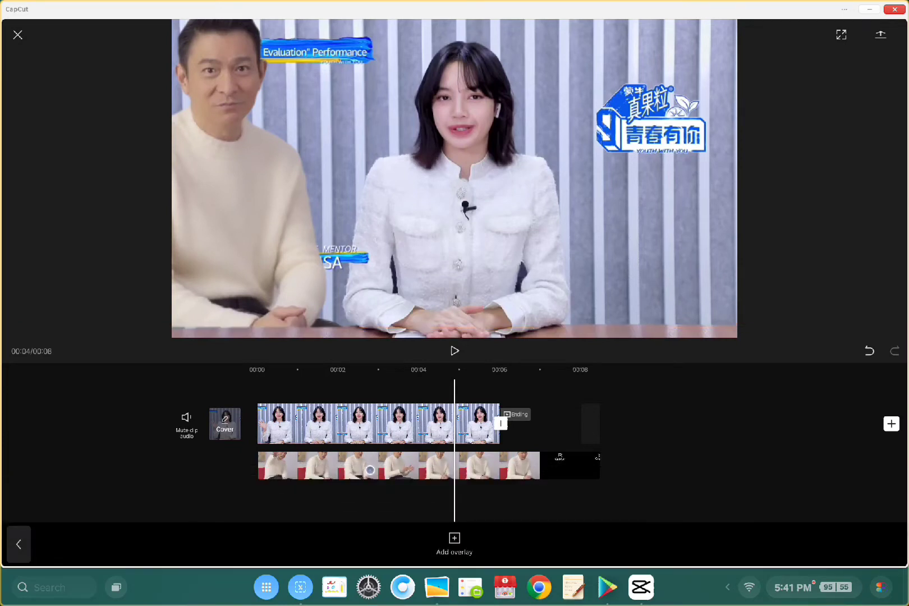
pyautogui.click(18, 542)
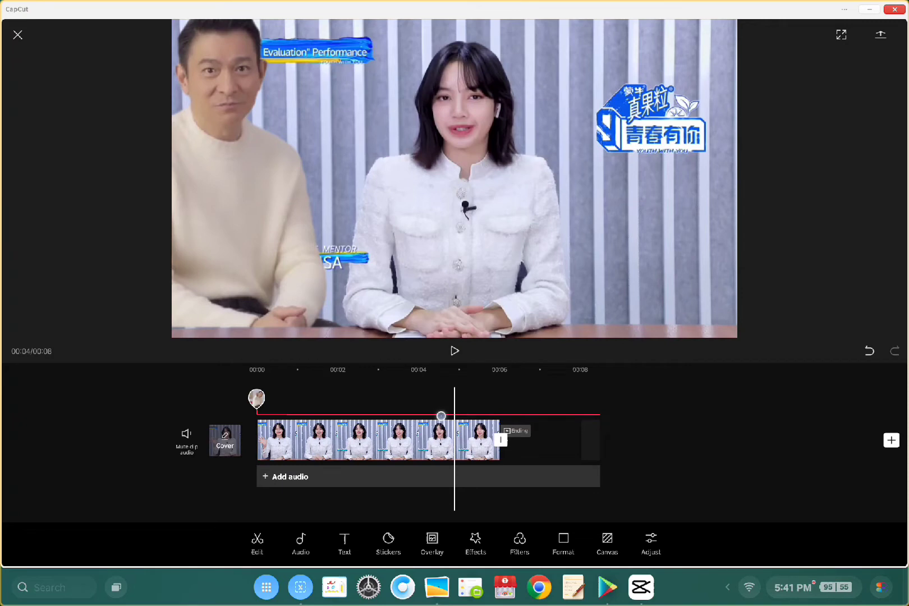
# - Play the composite from the beginning and pause about 1 second in, after the man's greeting
pyautogui.moveTo(441, 416); pyautogui.dragTo(526, 455)
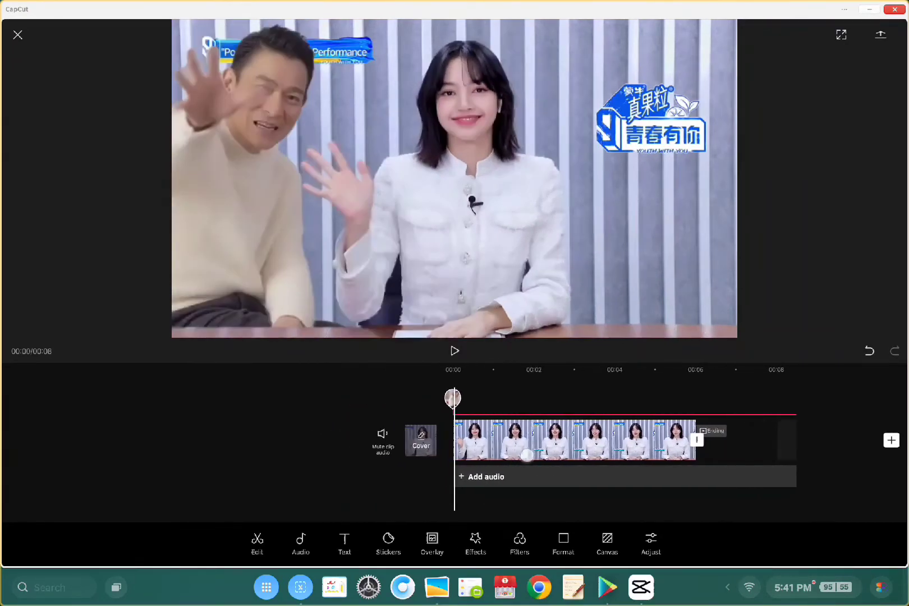
pyautogui.click(452, 354)
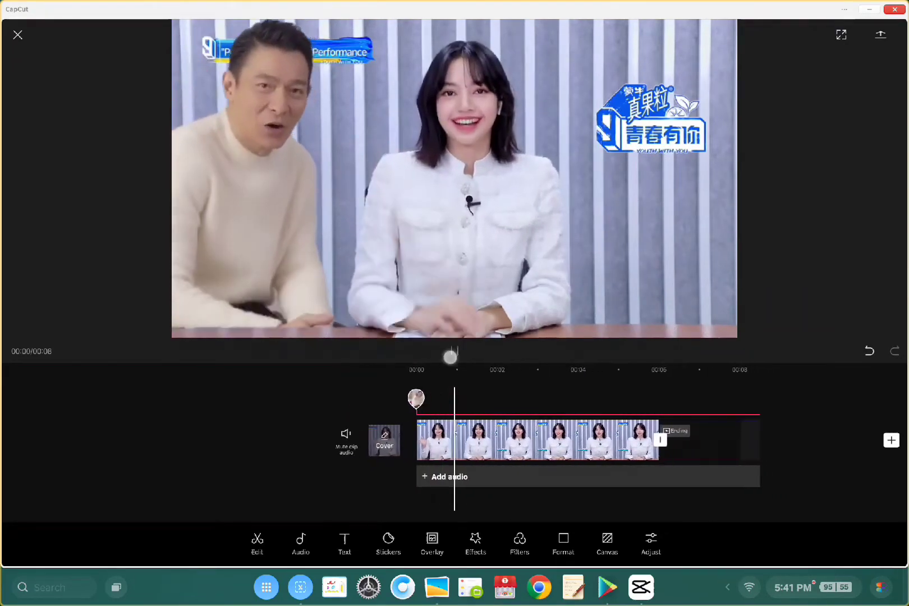
pyautogui.click(452, 353)
# - Extract the audio from the overlay clip and select the extracted sound for editing
pyautogui.click(409, 400)
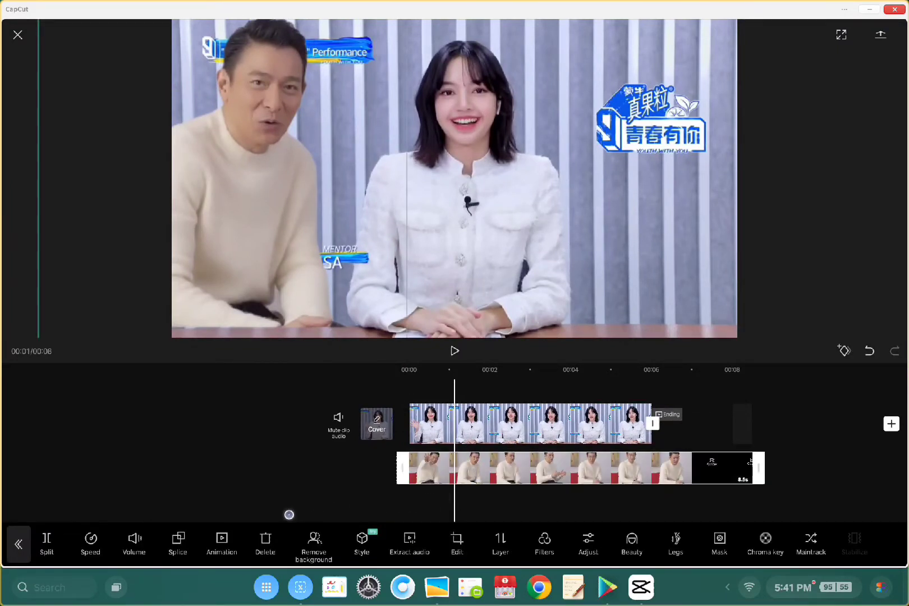
pyautogui.click(308, 511)
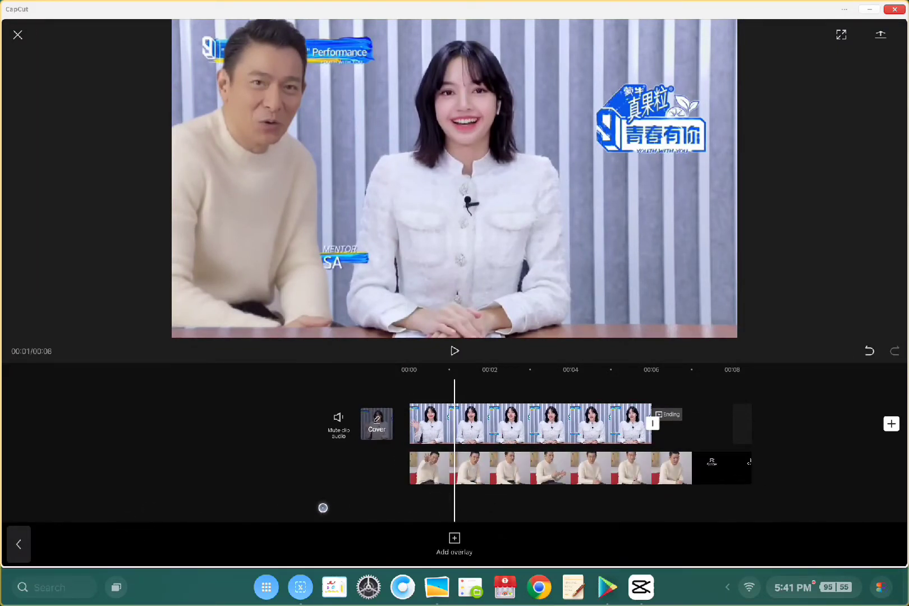
pyautogui.click(480, 471)
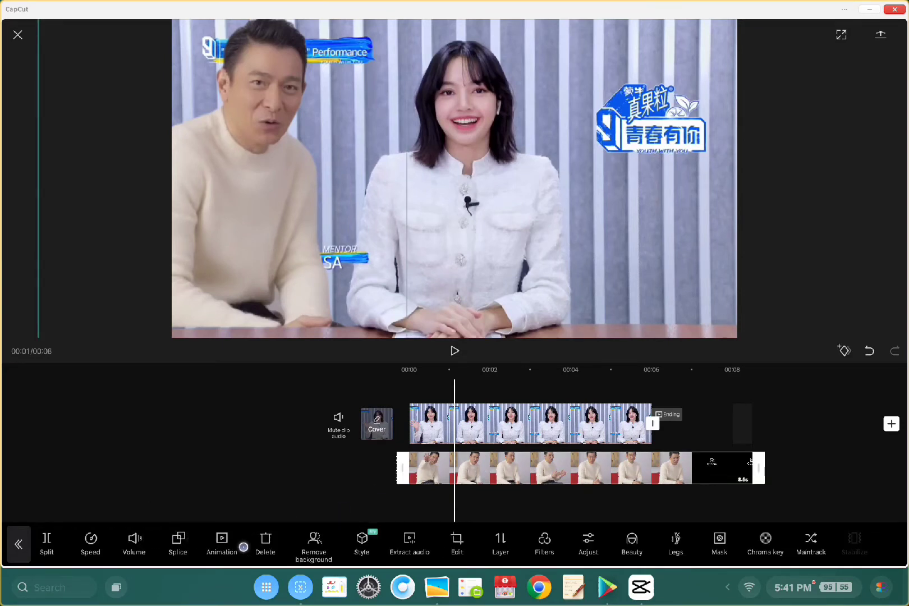
pyautogui.click(411, 543)
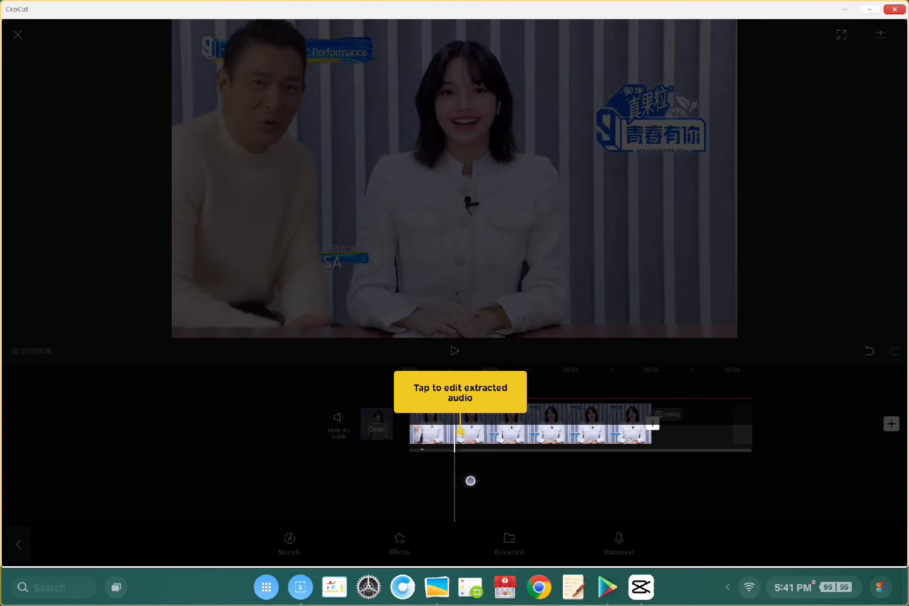
pyautogui.click(471, 477)
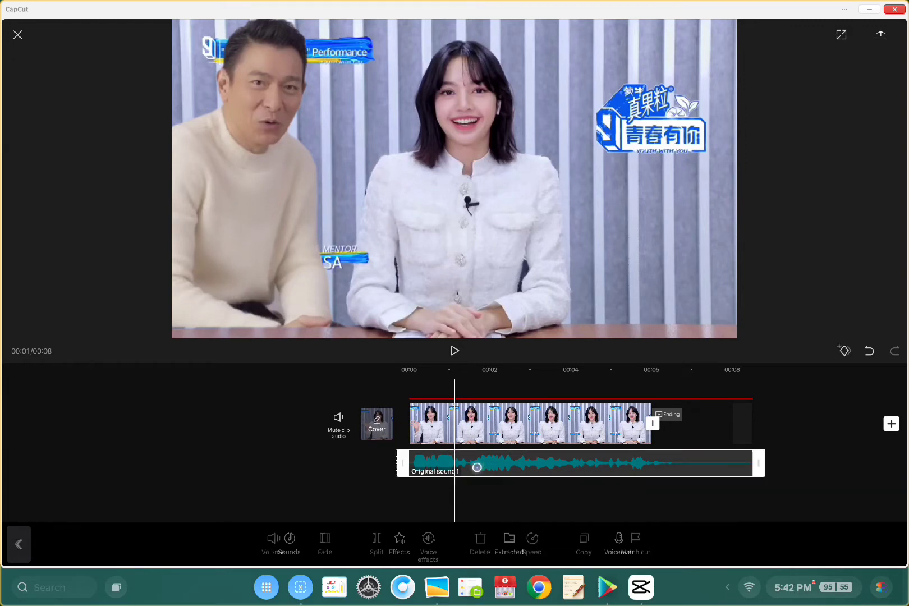
# - Split the extracted audio at the playhead, delete the part after it and play the project from the start
pyautogui.click(478, 470)
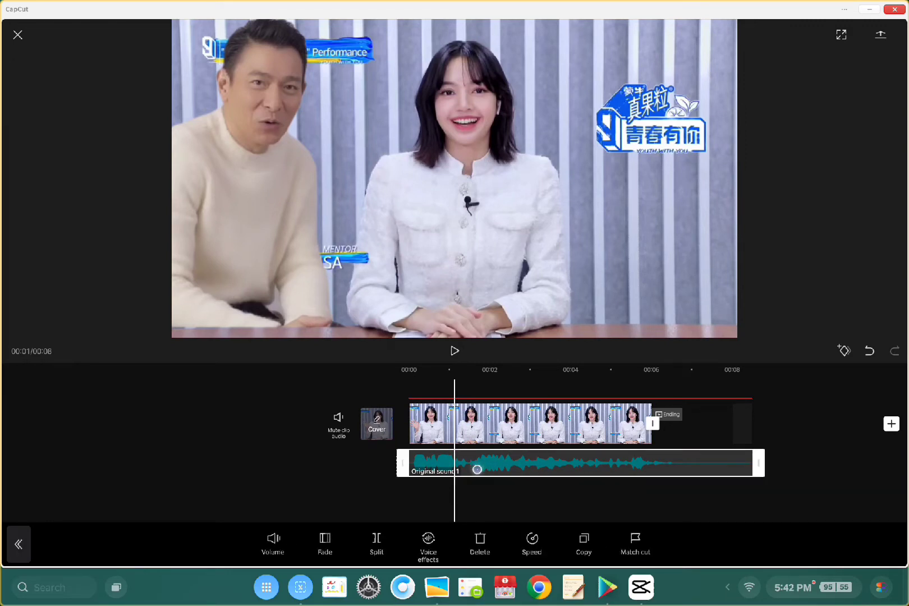
pyautogui.click(380, 532)
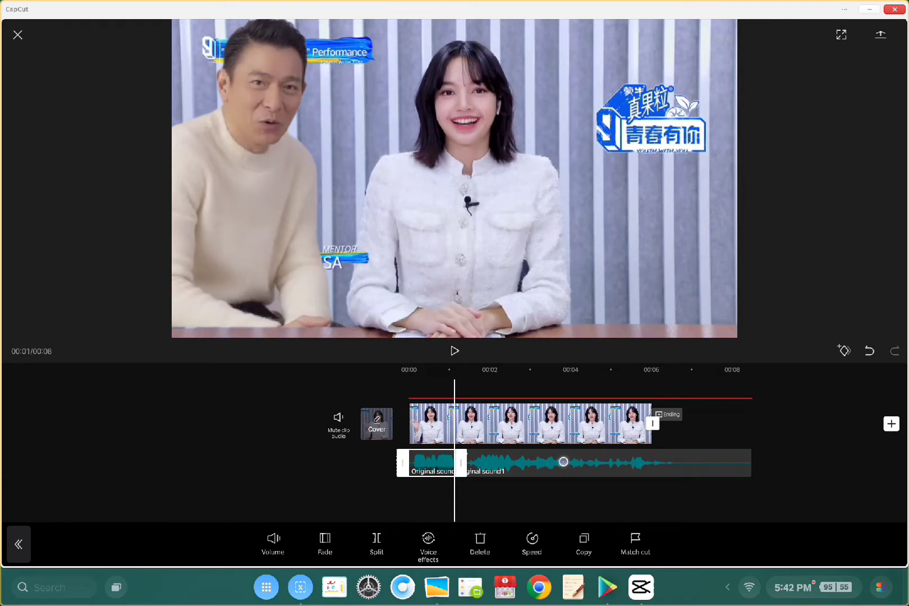
pyautogui.click(547, 463)
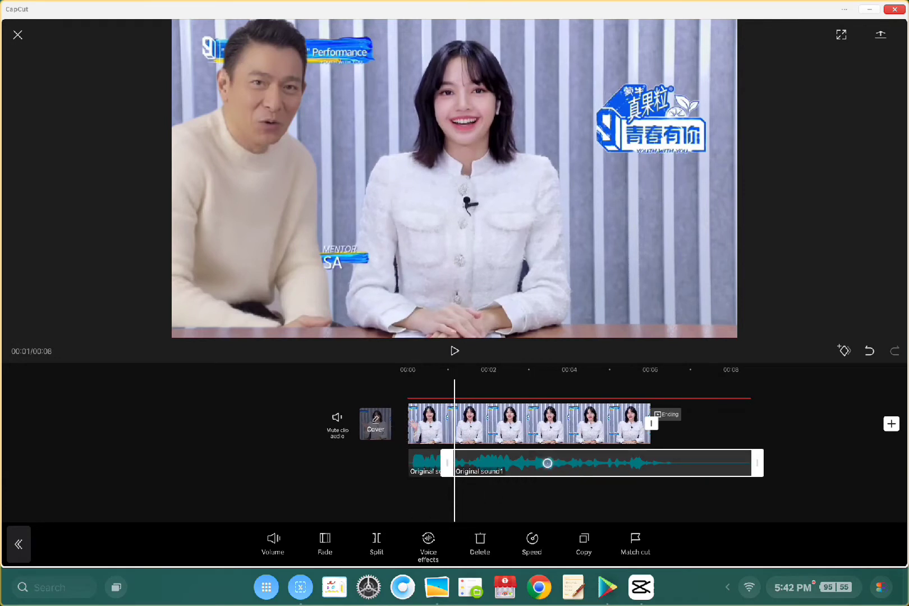
pyautogui.press('Delete')
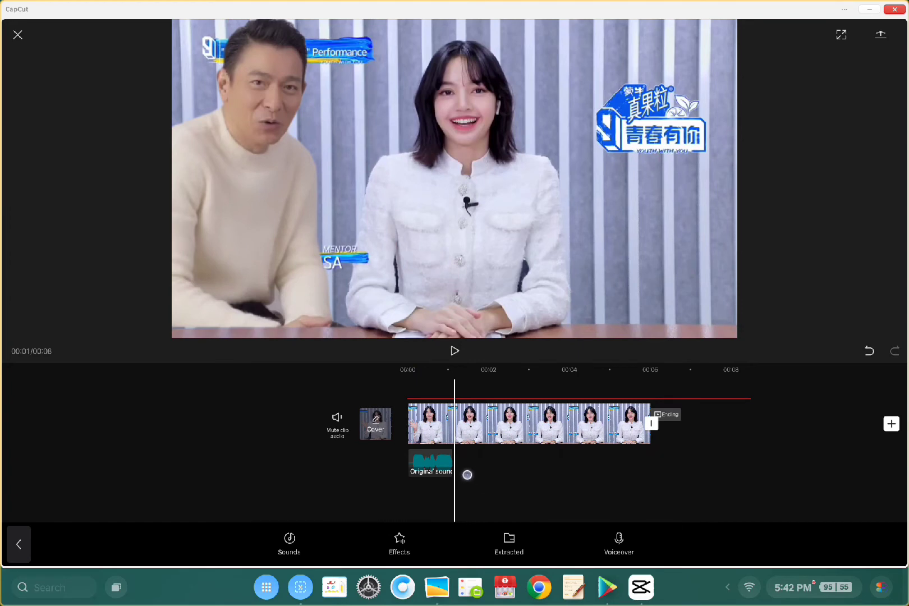
pyautogui.moveTo(463, 440); pyautogui.dragTo(496, 449)
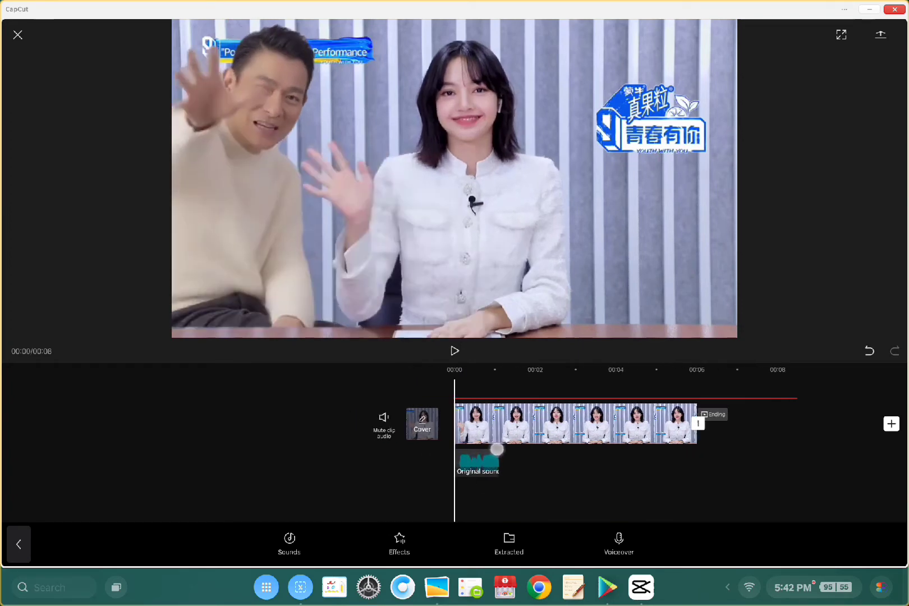
pyautogui.press('space')
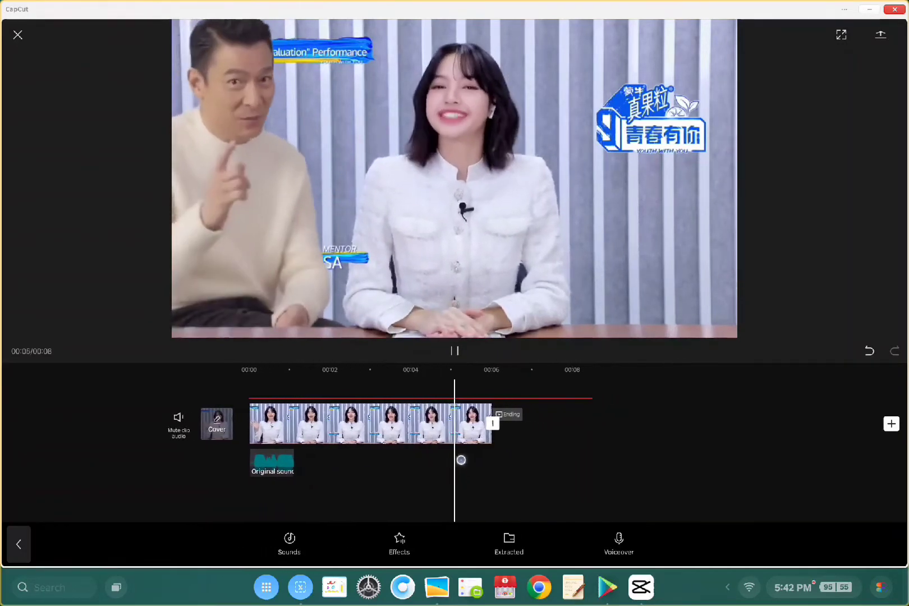
# - Delete the ending clip after the main video and return the playhead to the start
pyautogui.click(477, 414)
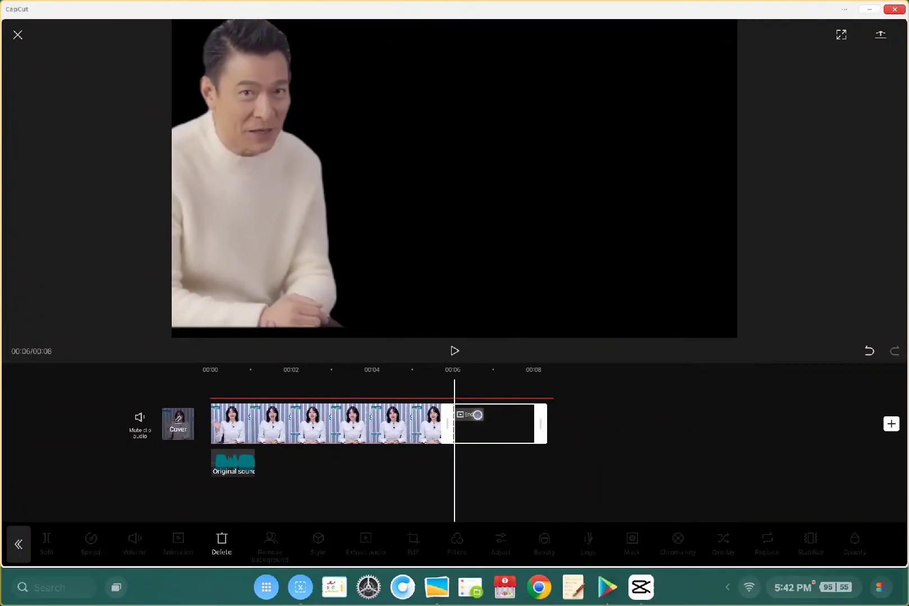
pyautogui.press('Delete')
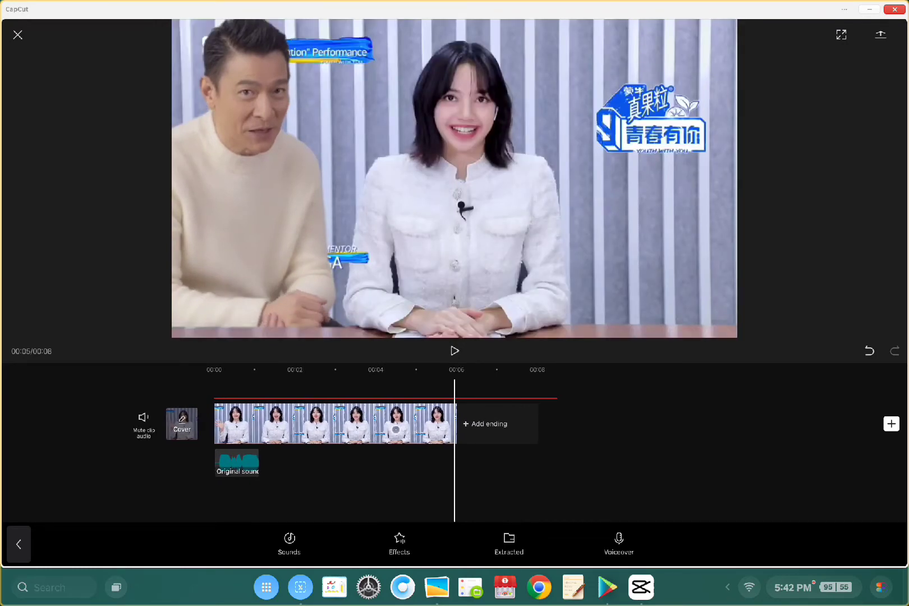
pyautogui.moveTo(395, 429); pyautogui.dragTo(737, 446)
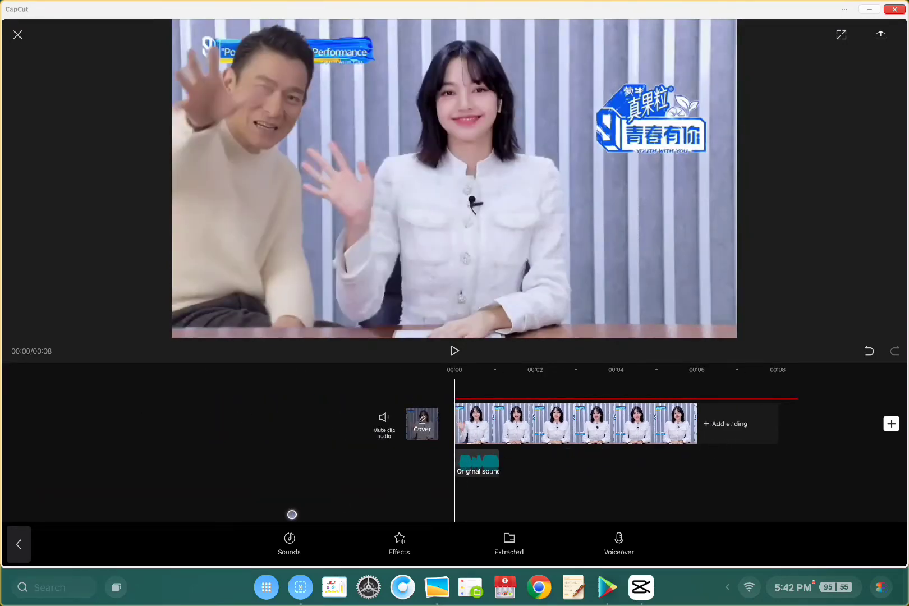
# - Split the overlay clip where the main video ends, at about 6 seconds, and delete the part after it
pyautogui.click(19, 544)
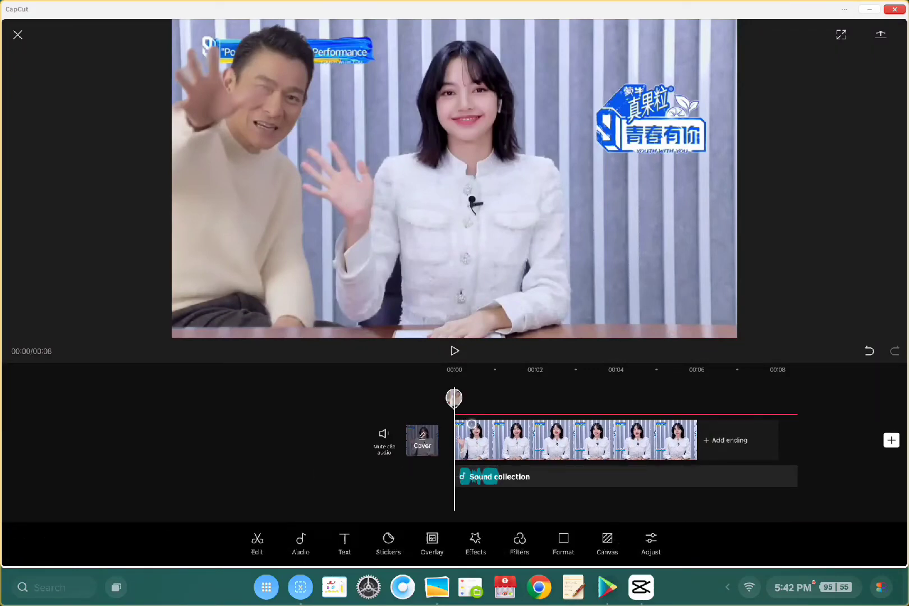
pyautogui.click(456, 399)
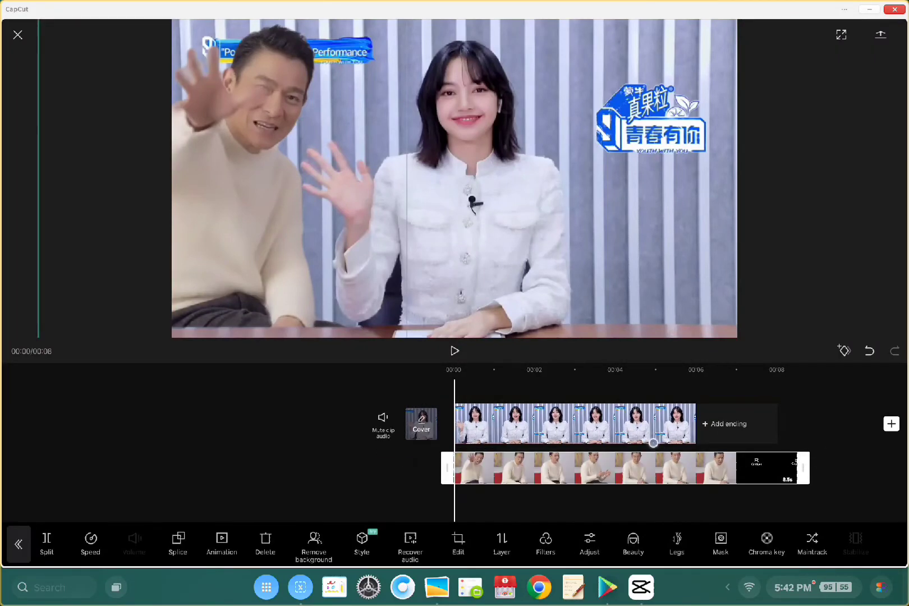
pyautogui.hscroll(5, 561, 444)
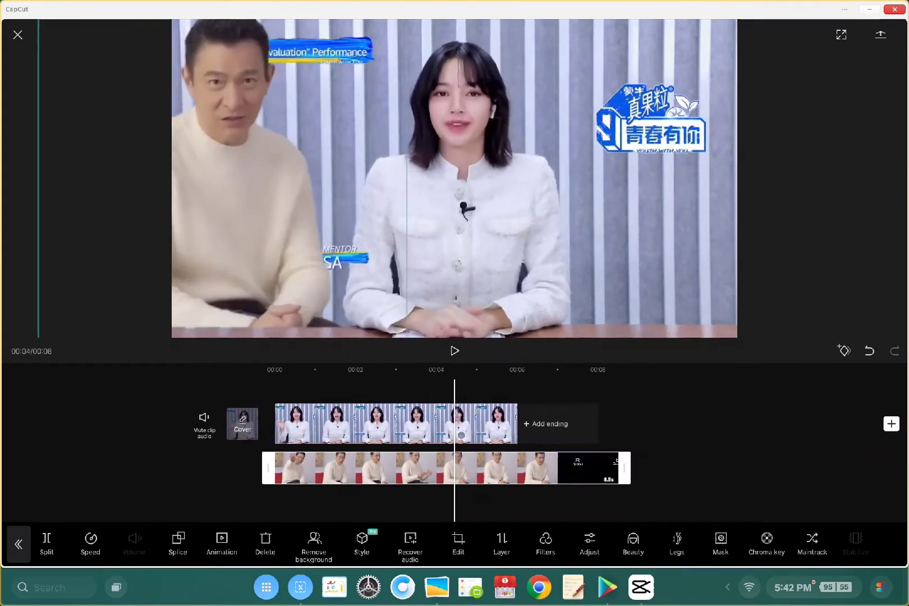
pyautogui.hscroll(2, 392, 443)
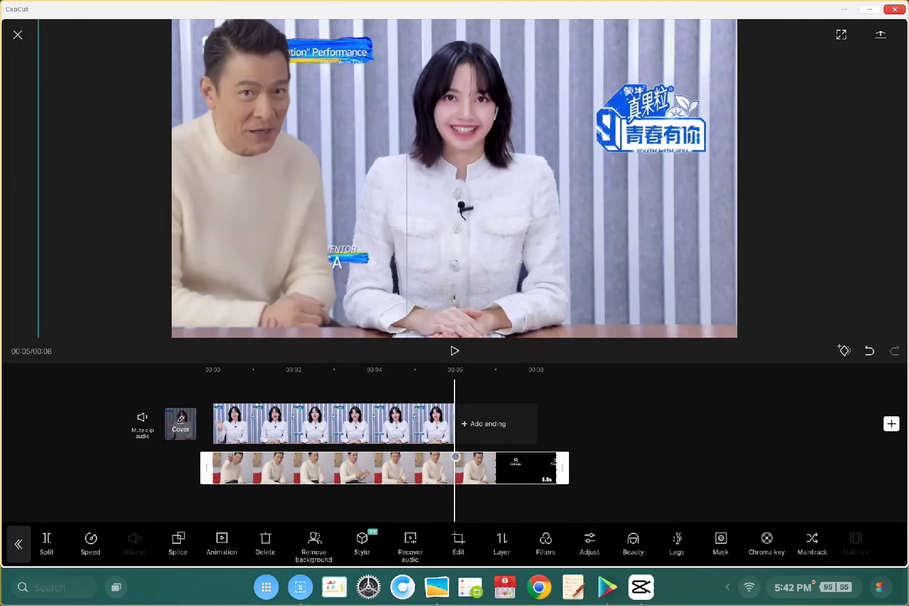
pyautogui.press('Escape')
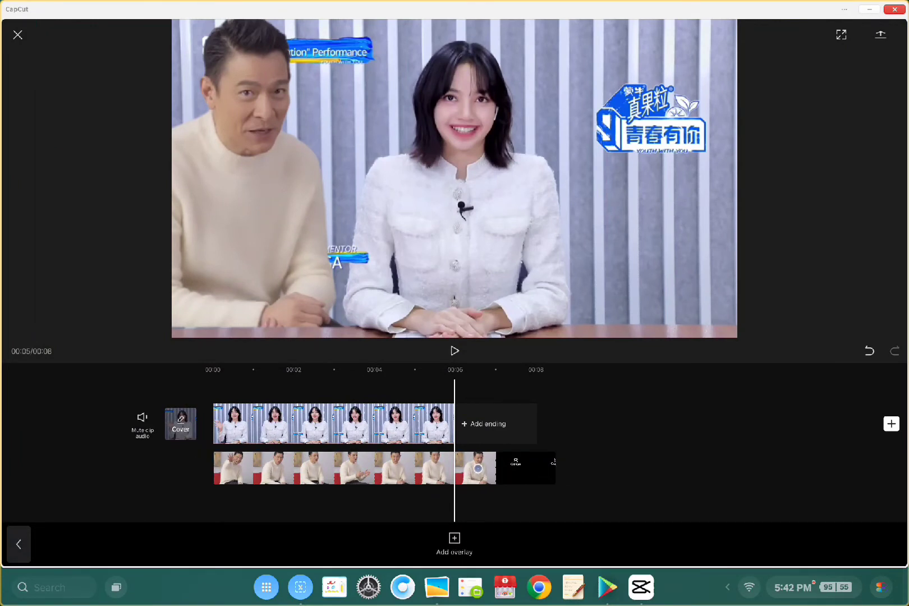
pyautogui.click(468, 477)
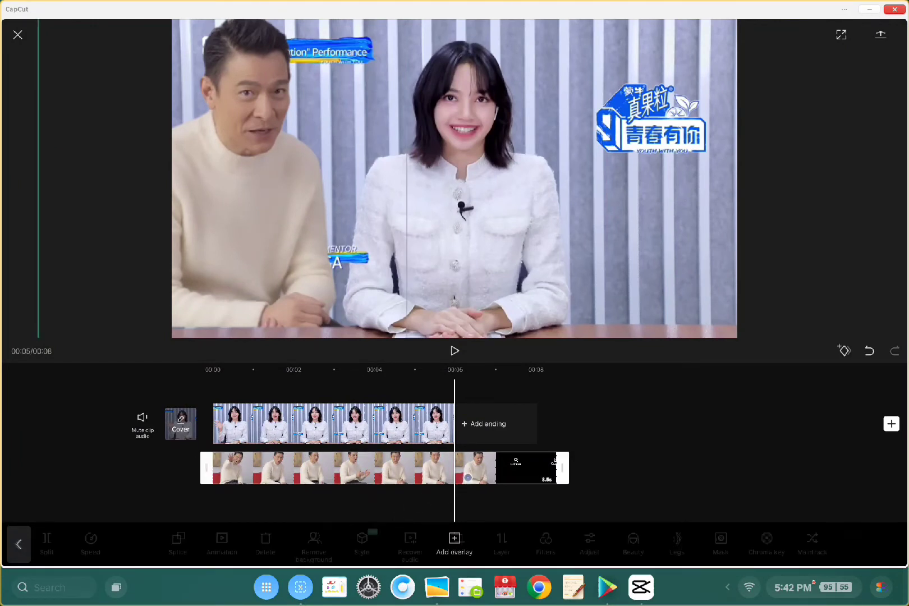
pyautogui.click(47, 541)
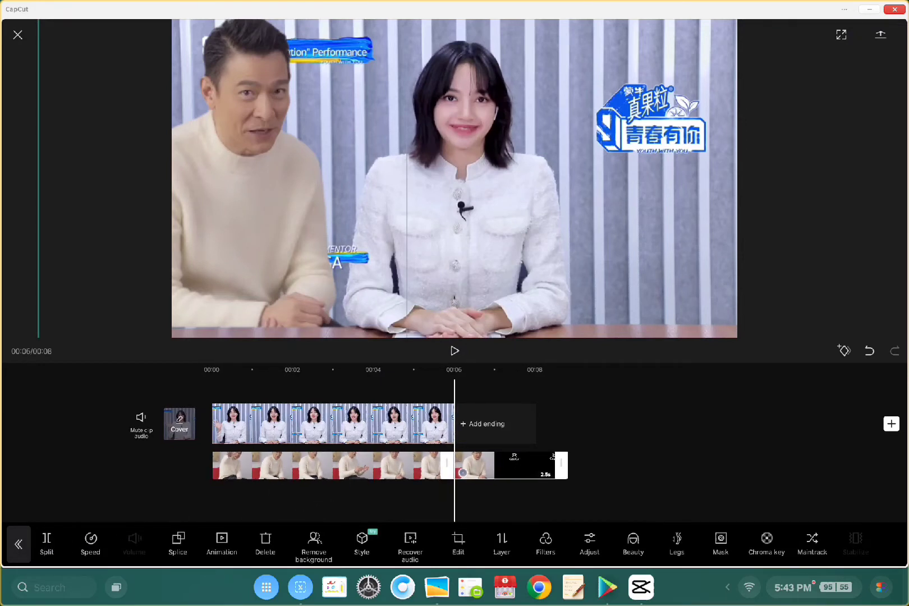
pyautogui.press('Escape')
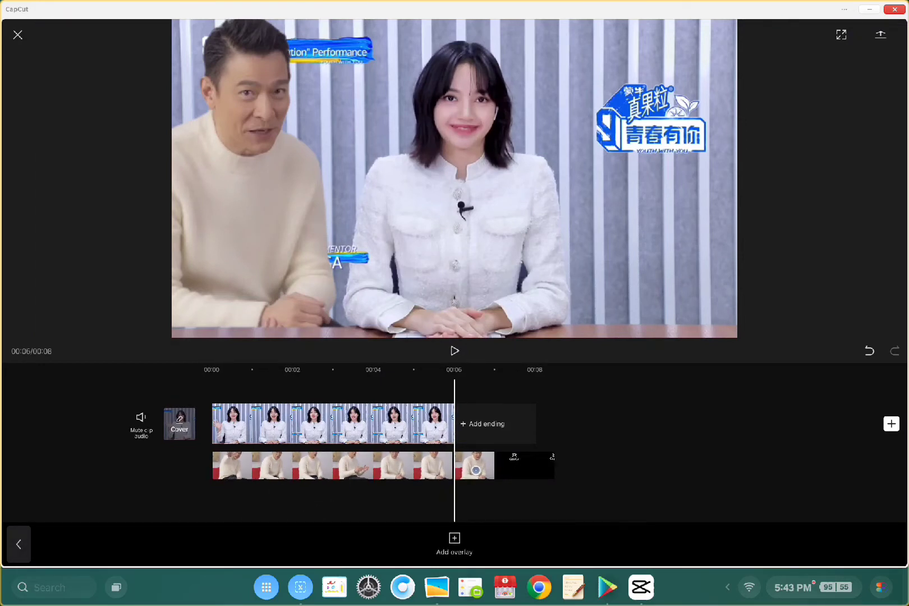
pyautogui.click(476, 470)
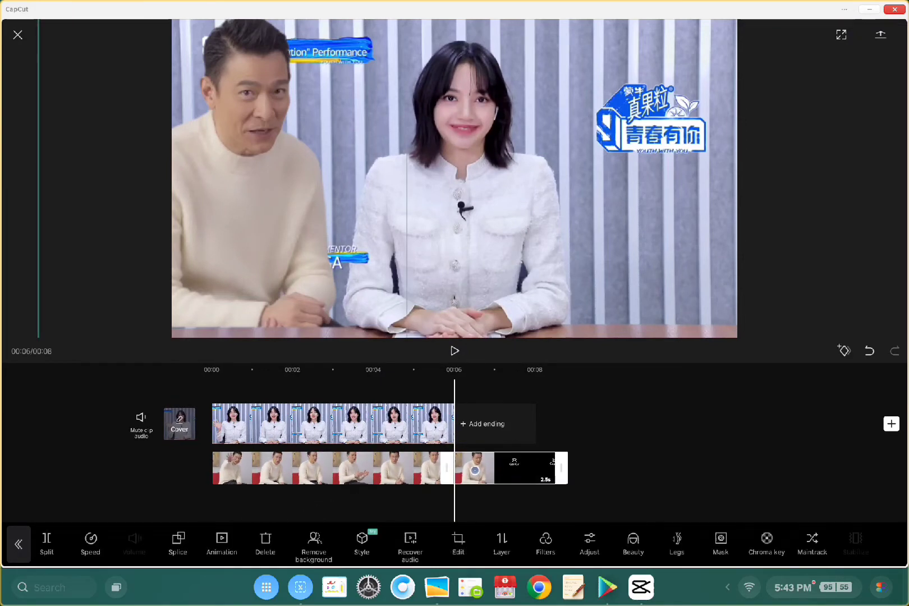
pyautogui.click(269, 540)
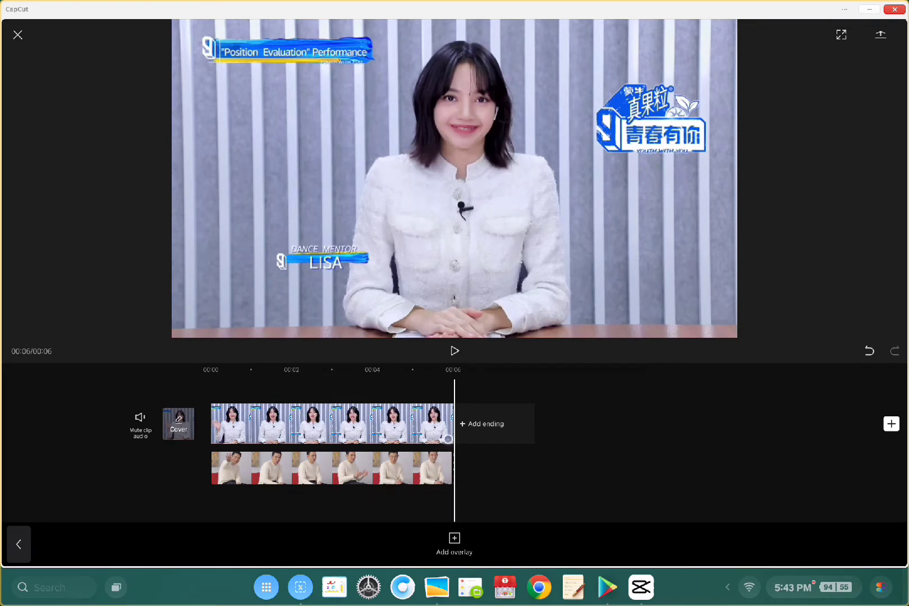
# - Try to split the main clip at the playhead by its end
pyautogui.click(448, 435)
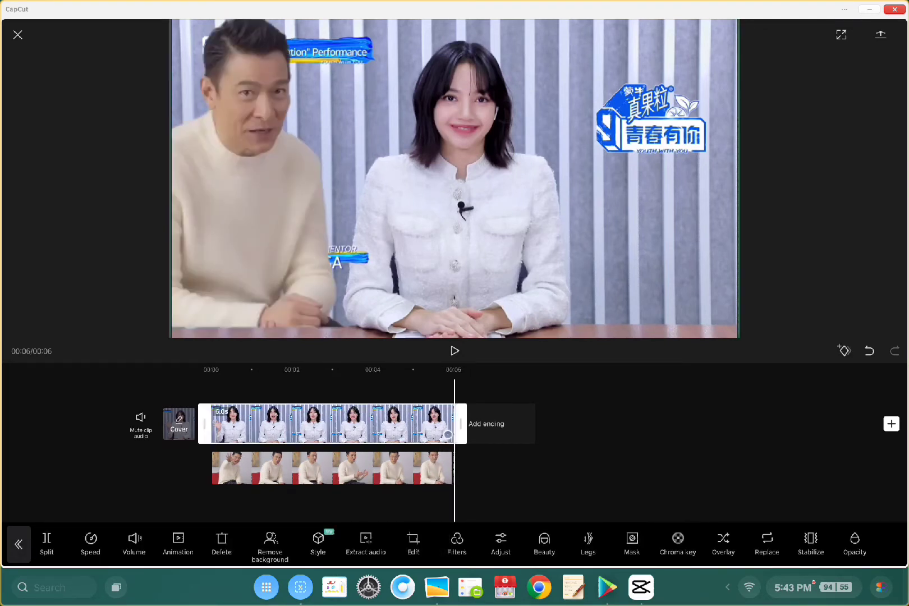
pyautogui.click(441, 422)
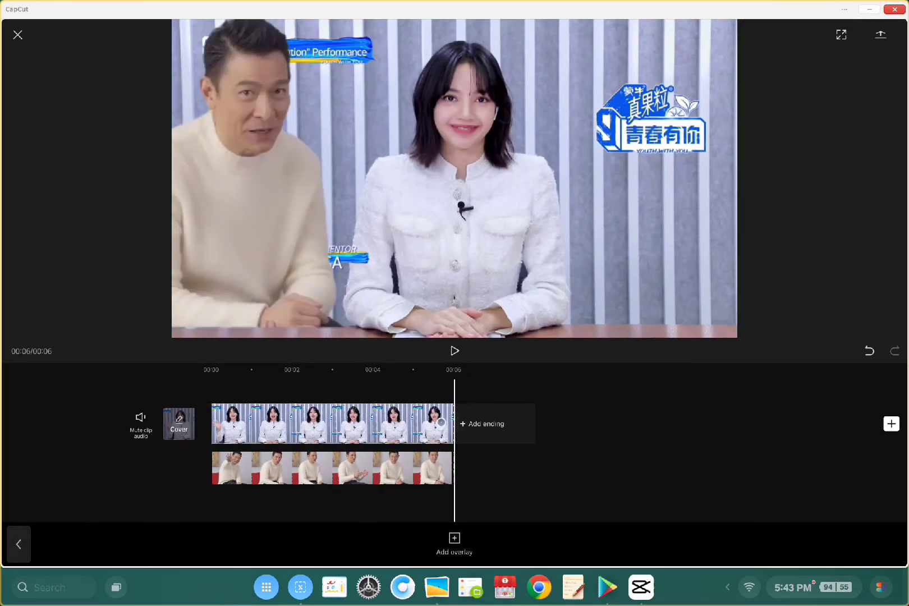
pyautogui.click(441, 422)
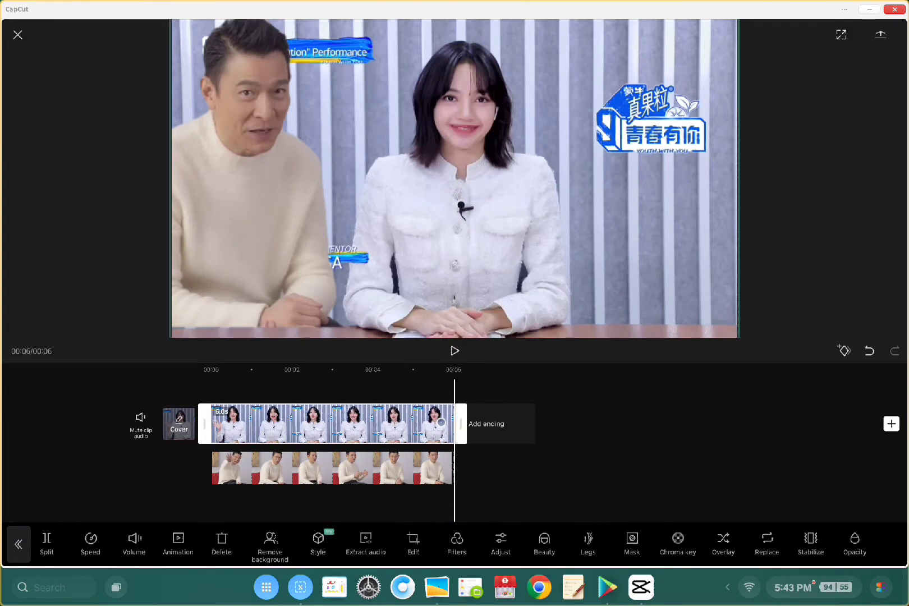
pyautogui.click(49, 541)
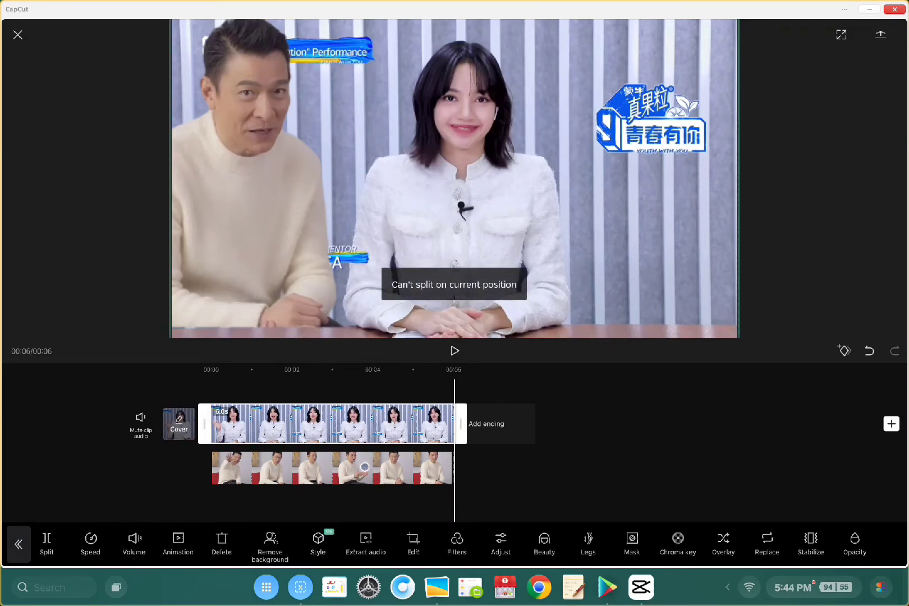
# - Play the last moments of the composite and scrub through the timeline from the start to review it
pyautogui.moveTo(384, 426); pyautogui.dragTo(392, 427)
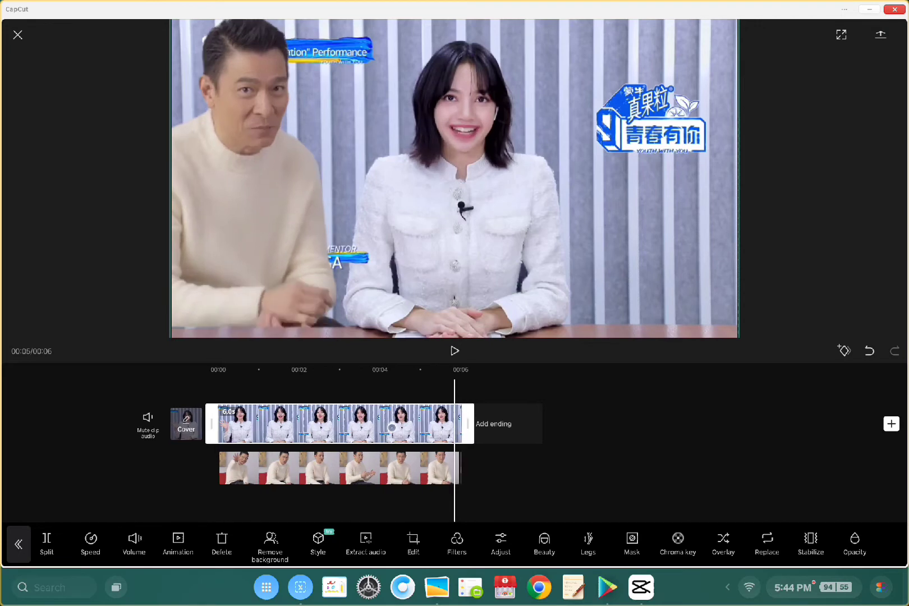
pyautogui.click(455, 352)
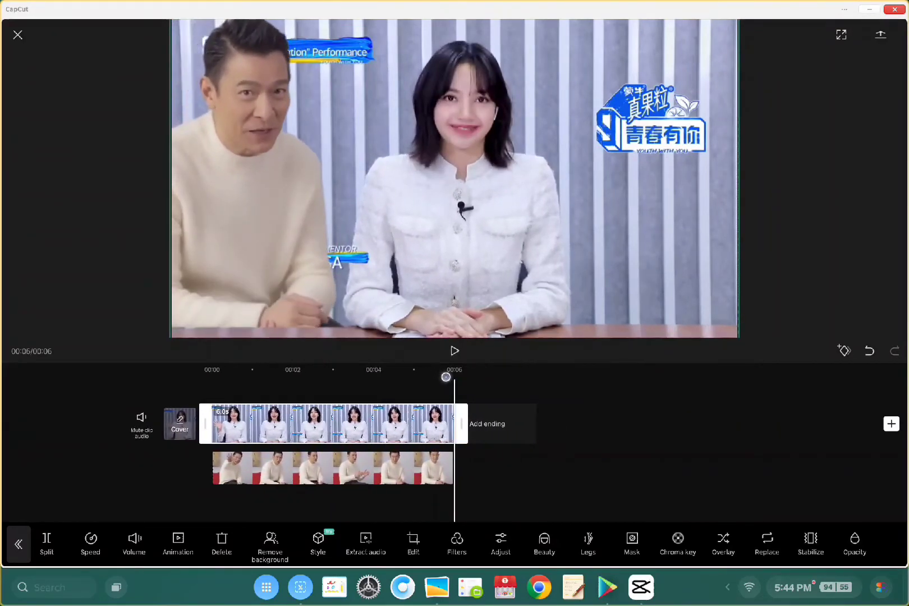
pyautogui.moveTo(404, 400); pyautogui.dragTo(654, 448)
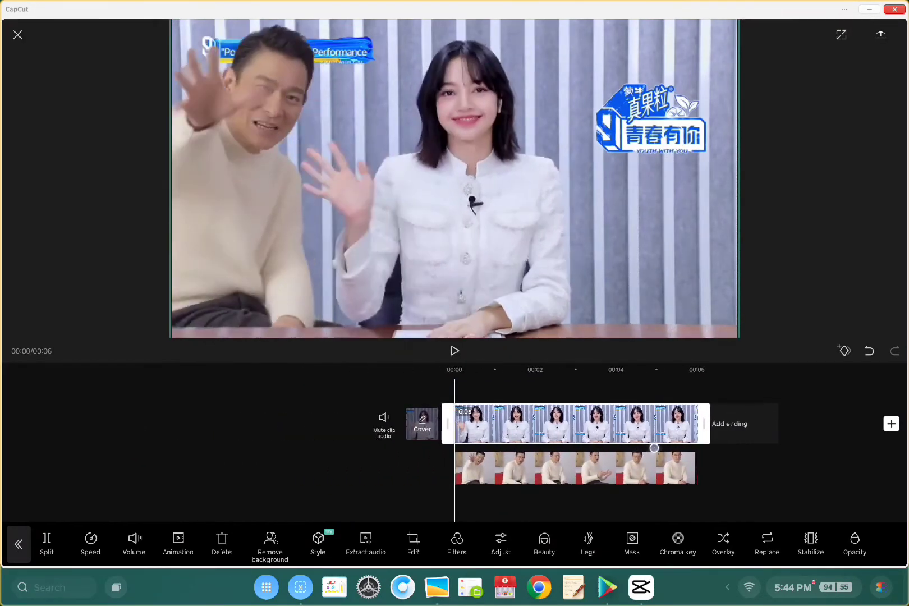
pyautogui.moveTo(561, 424); pyautogui.dragTo(475, 424)
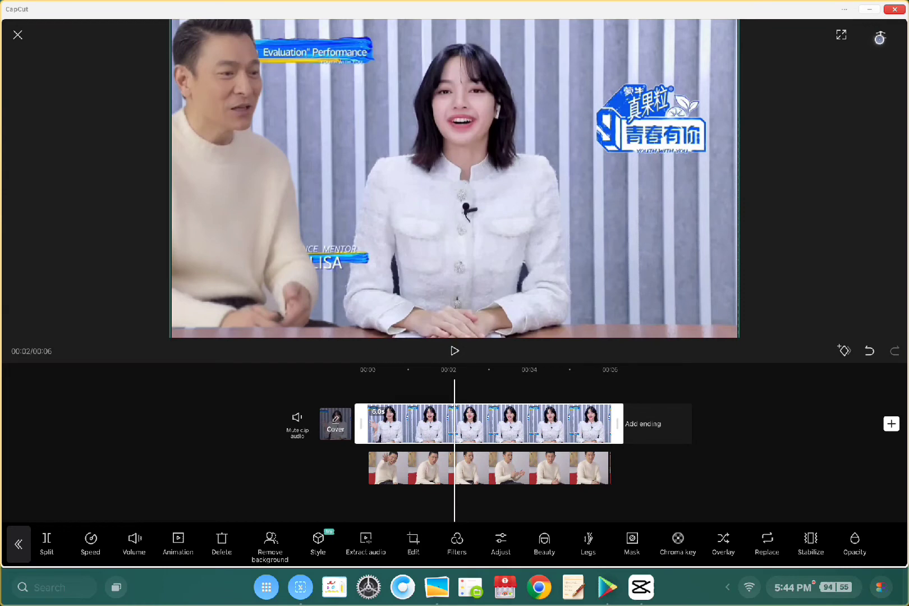
# - Export the video at 1080p and 30 fps
pyautogui.click(880, 37)
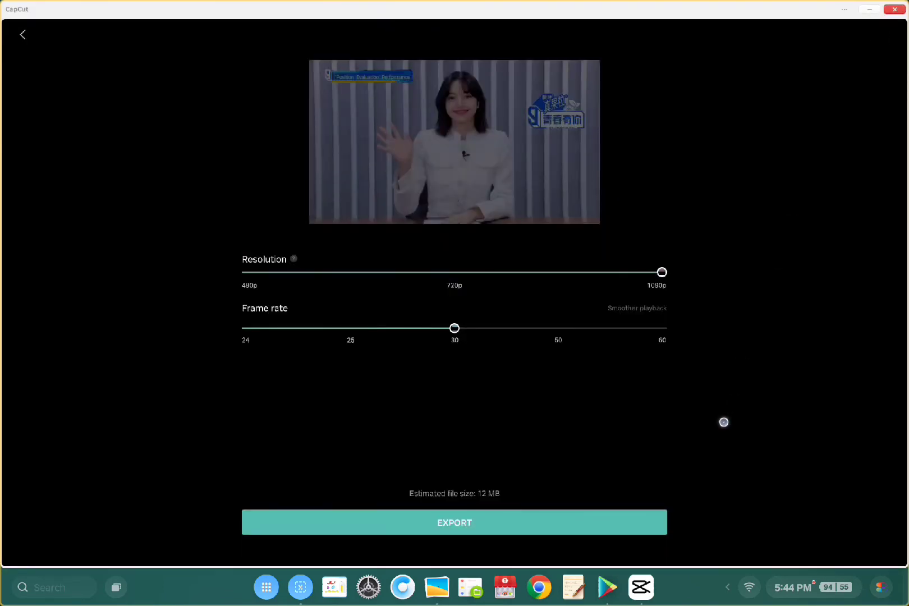
pyautogui.click(497, 520)
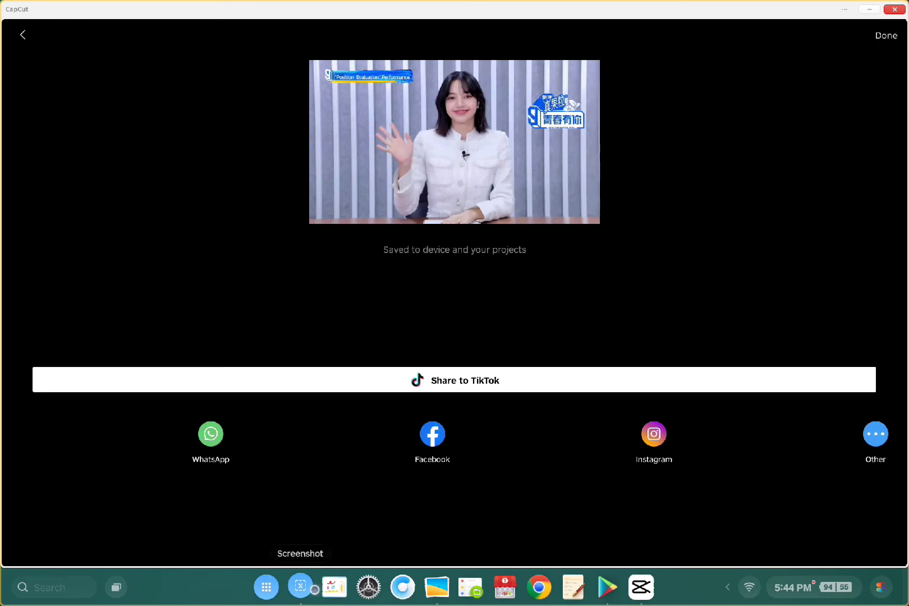
# - Switch to Gallery, play the newly exported video and close Gallery
pyautogui.click(429, 596)
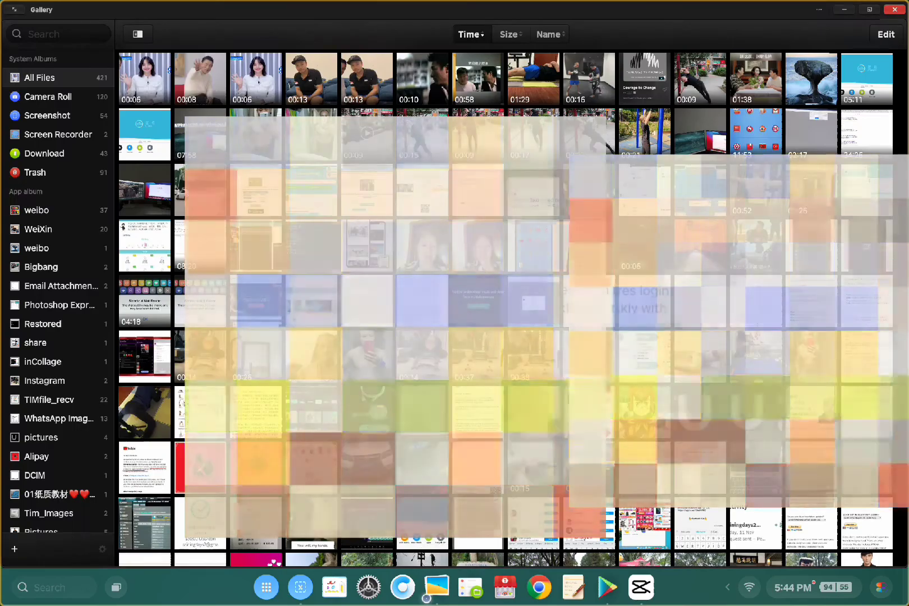
pyautogui.click(150, 81)
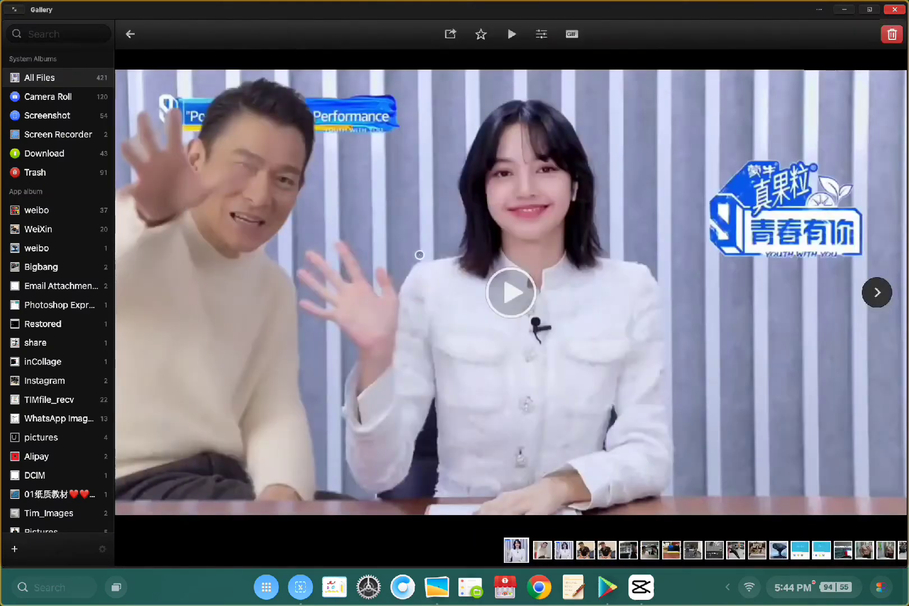
pyautogui.click(509, 293)
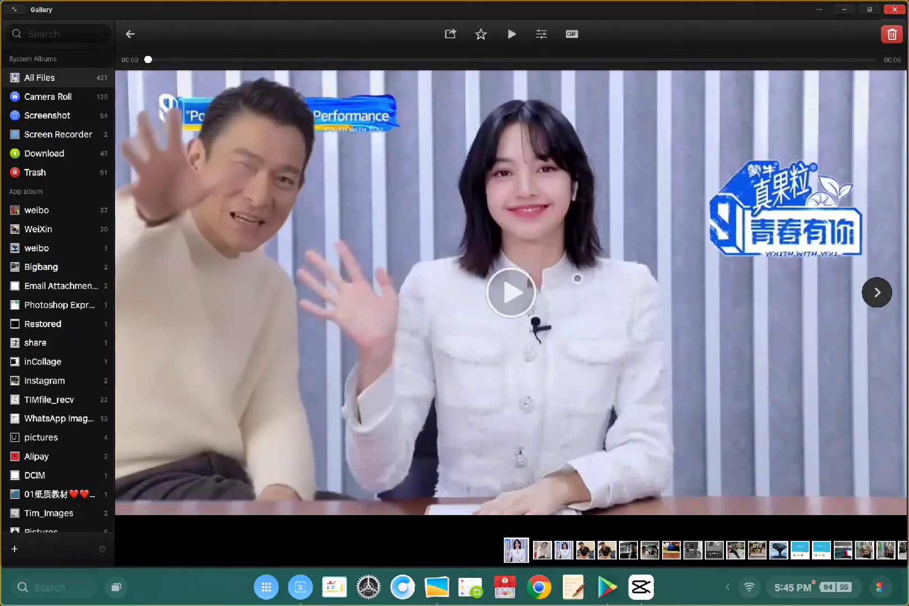
pyautogui.click(895, 8)
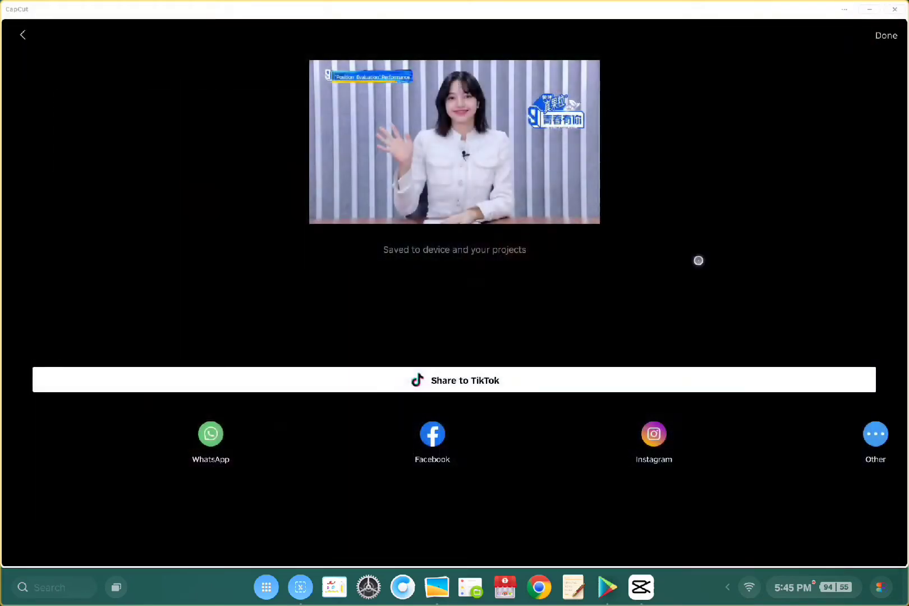
# - Switch to Google Play Store, look through the CapCut listing and return to CapCut
pyautogui.click(607, 587)
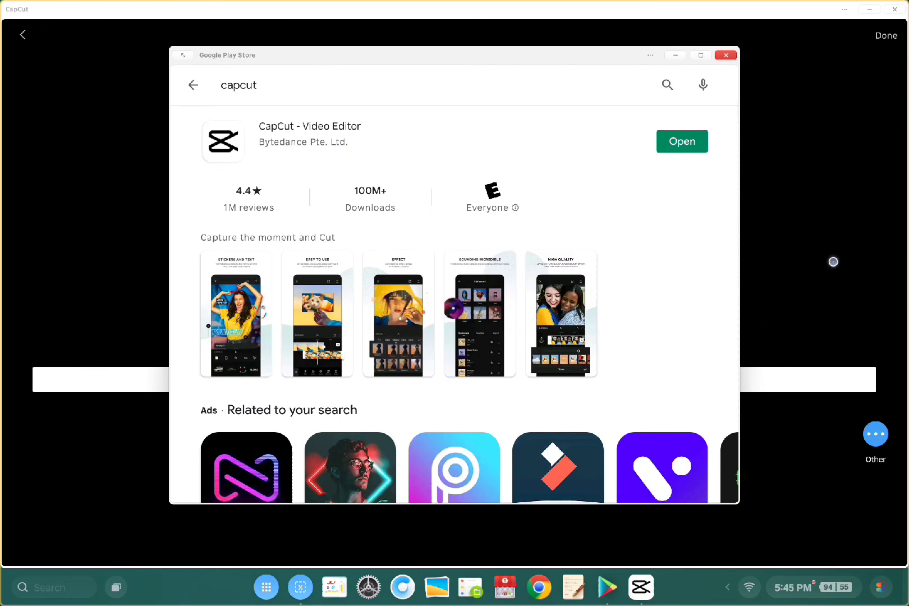
pyautogui.scroll(-3, 651, 262)
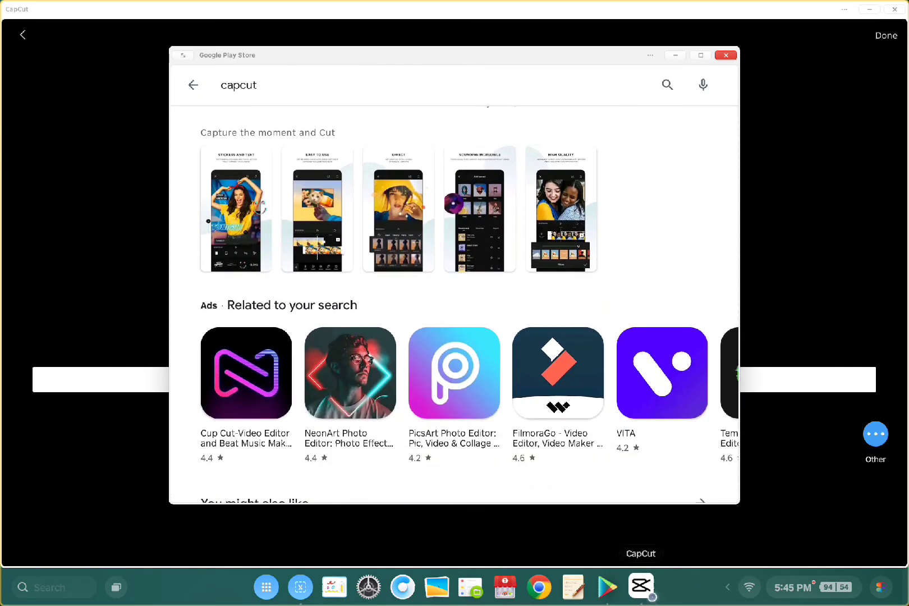
pyautogui.click(641, 587)
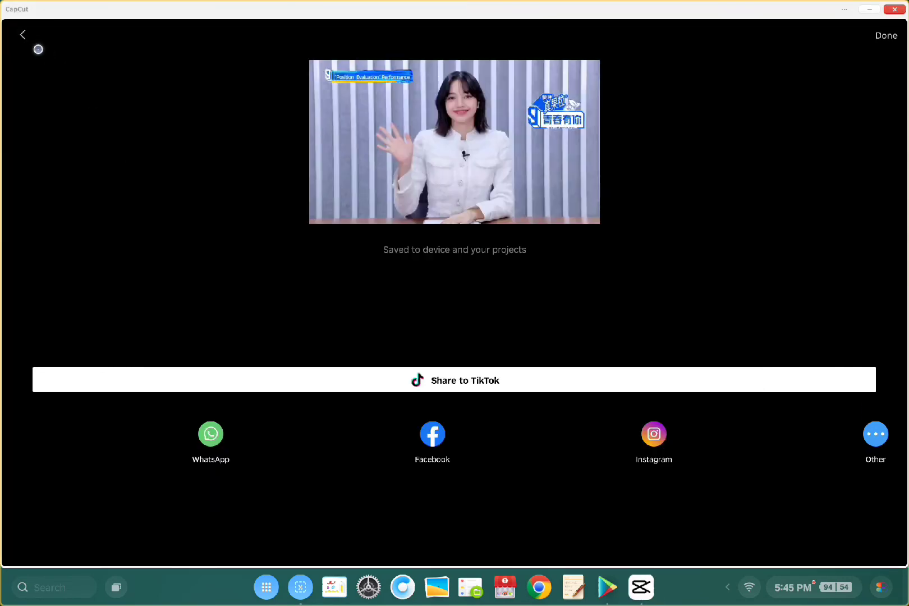